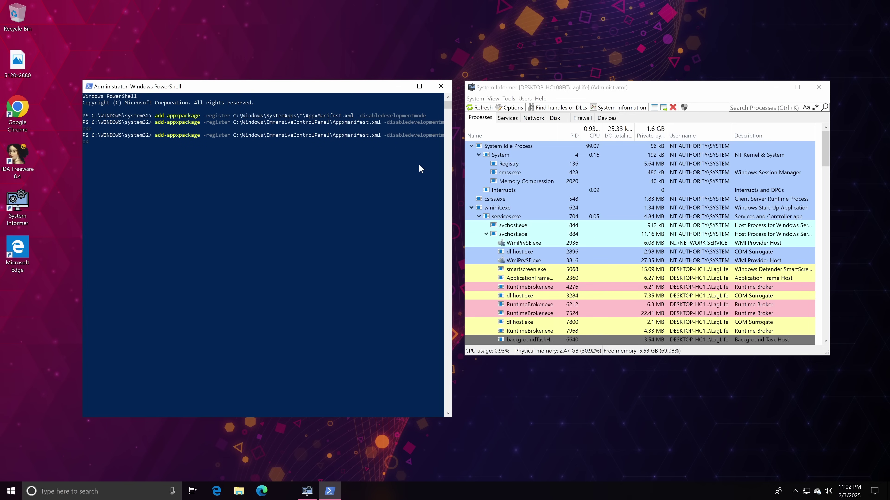
Register every C:\"Program Files\"\WindowsApps\*\AppxManifest.xml package with add-appxpackage -register -disabledevelopmentmode.
{"action": "type", "text": "\\Program Files\\"}
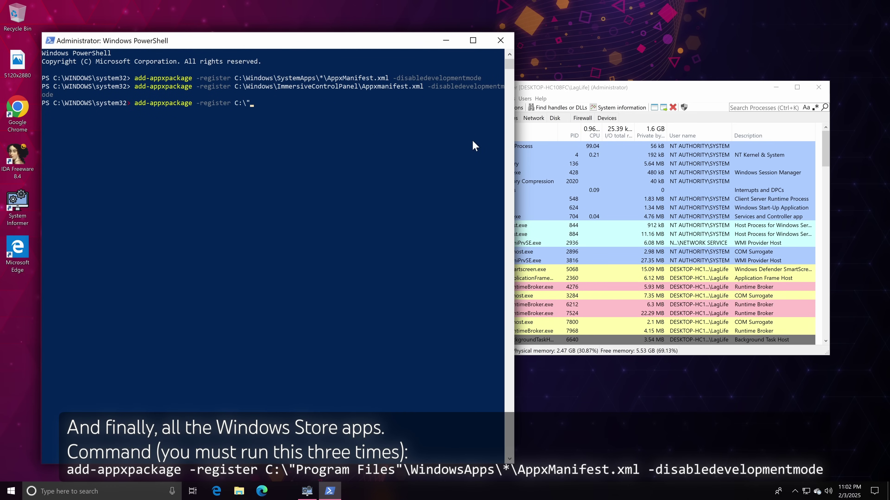
{"action": "type", "text": "\\WindowsApps\\*\\Appxmaniof"}
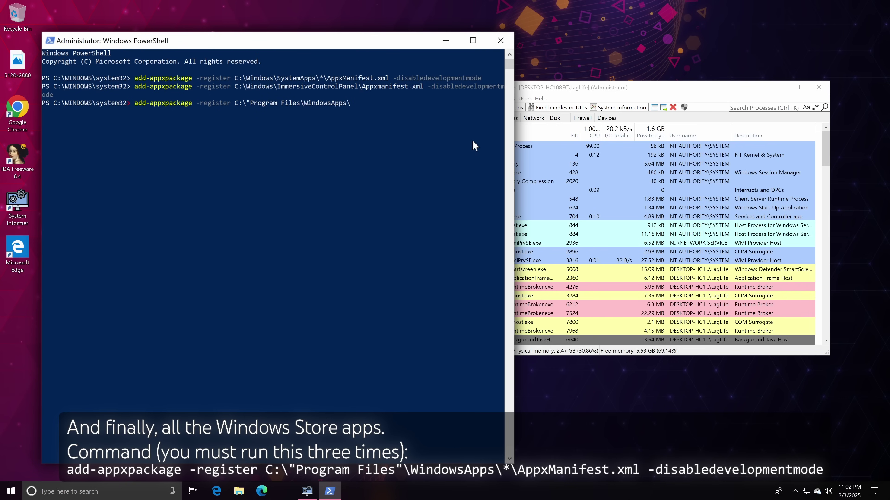
{"action": "key", "text": "BackSpace"}
{"action": "key", "text": "BackSpace"}
{"action": "type", "text": "fest.xml"}
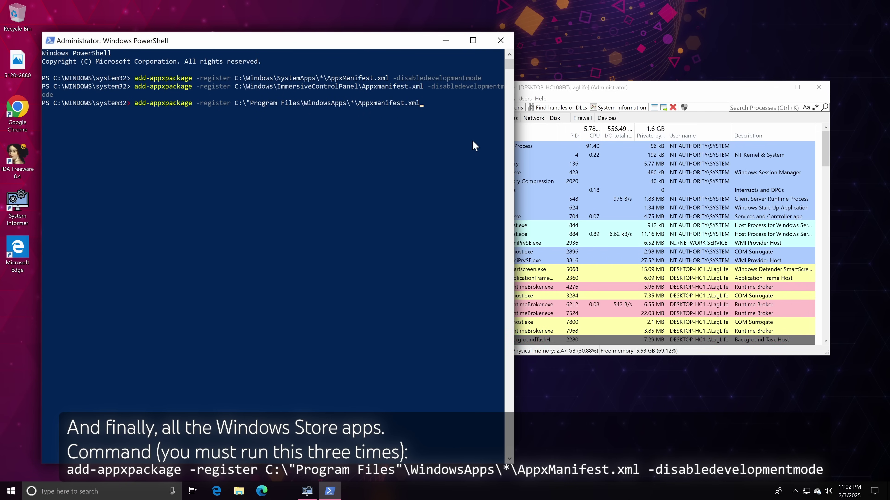
{"action": "type", "text": " -disabledevelopmentmode"}
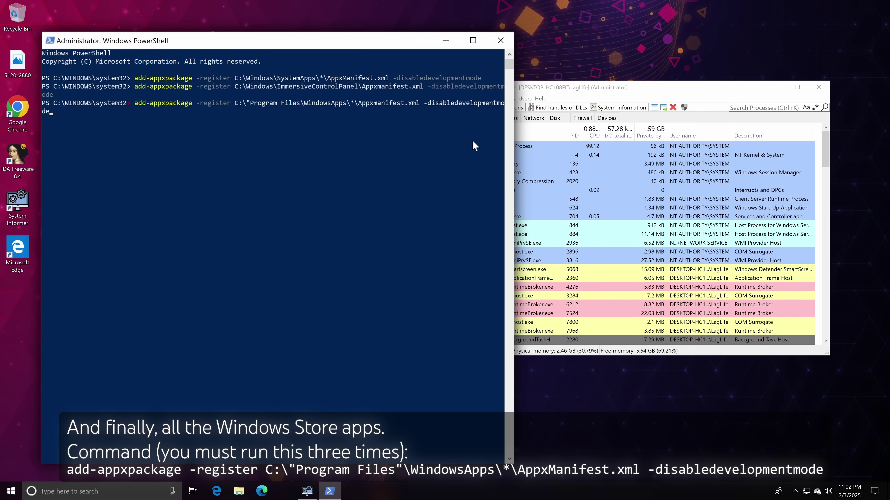
{"action": "key", "text": "ctrl+c"}
{"action": "key", "text": "Up"}
{"action": "key", "text": "Up"}
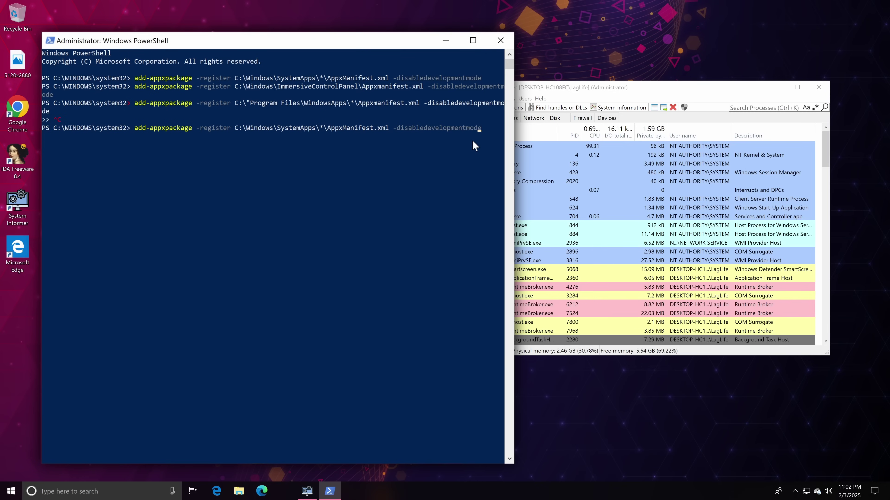
{"action": "key", "text": "Left"}
{"action": "key", "text": "Left"}
{"action": "key", "text": "Left"}
{"action": "key", "text": "Left"}
{"action": "key", "text": "Left"}
{"action": "key", "text": "Left"}
{"action": "key", "text": "Left"}
{"action": "key", "text": "Left"}
{"action": "key", "text": "Left"}
{"action": "key", "text": "Left"}
{"action": "key", "text": "Left"}
{"action": "key", "text": "Left"}
{"action": "key", "text": "Left"}
{"action": "key", "text": "Left"}
{"action": "key", "text": "Left"}
{"action": "key", "text": "Left"}
{"action": "key", "text": "Left"}
{"action": "key", "text": "Left"}
{"action": "key", "text": "Left"}
{"action": "key", "text": "Left"}
{"action": "key", "text": "BackSpace"}
{"action": "key", "text": "BackSpace"}
{"action": "key", "text": "BackSpace"}
{"action": "key", "text": "BackSpace"}
{"action": "key", "text": "BackSpace"}
{"action": "key", "text": "BackSpace"}
{"action": "key", "text": "BackSpace"}
{"action": "key", "text": "BackSpace"}
{"action": "key", "text": "BackSpace"}
{"action": "key", "text": "BackSpace"}
{"action": "key", "text": "BackSpace"}
{"action": "key", "text": "BackSpace"}
{"action": "key", "text": "BackSpace"}
{"action": "key", "text": "BackSpace"}
{"action": "key", "text": "BackSpace"}
{"action": "key", "text": "BackSpace"}
{"action": "key", "text": "BackSpace"}
{"action": "key", "text": "BackSpace"}
{"action": "type", "text": "\"Pro"}
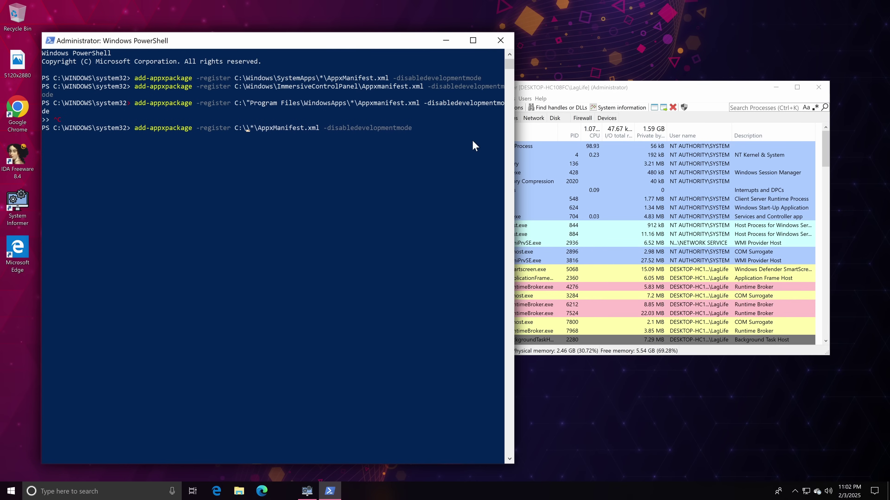
{"action": "type", "text": "gram Files\"\\Window"}
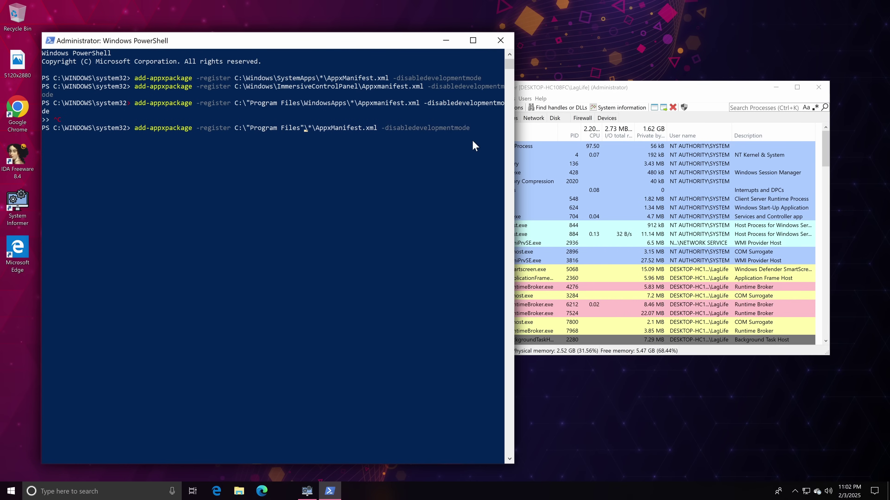
{"action": "type", "text": "sApps"}
{"action": "key", "text": "Return"}
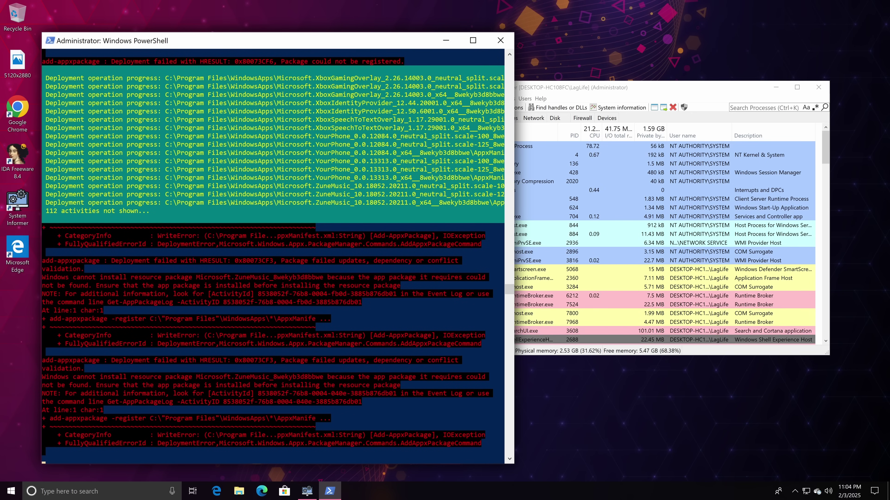
Repeat the WindowsApps package registration two more times.
{"action": "key", "text": "Up"}
{"action": "key", "text": "Return"}
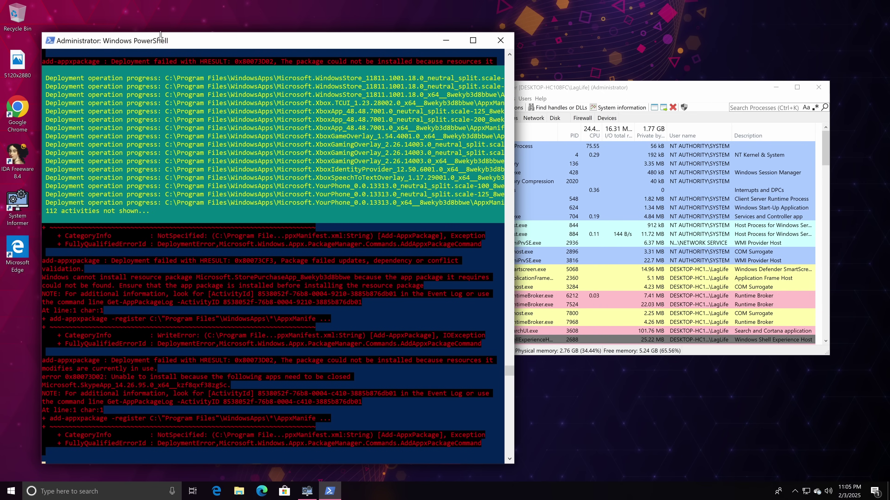
{"action": "key", "text": "Up"}
{"action": "key", "text": "Return"}
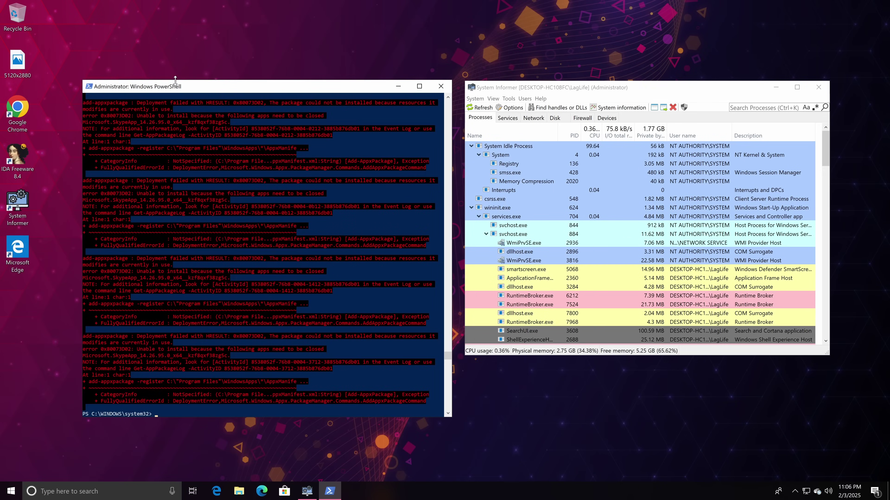
Close PowerShell and System Informer, restart Windows from the Start power menu, and sign back in.
{"action": "left_click", "coordinate": [500, 40]}
{"action": "left_click", "coordinate": [819, 87]}
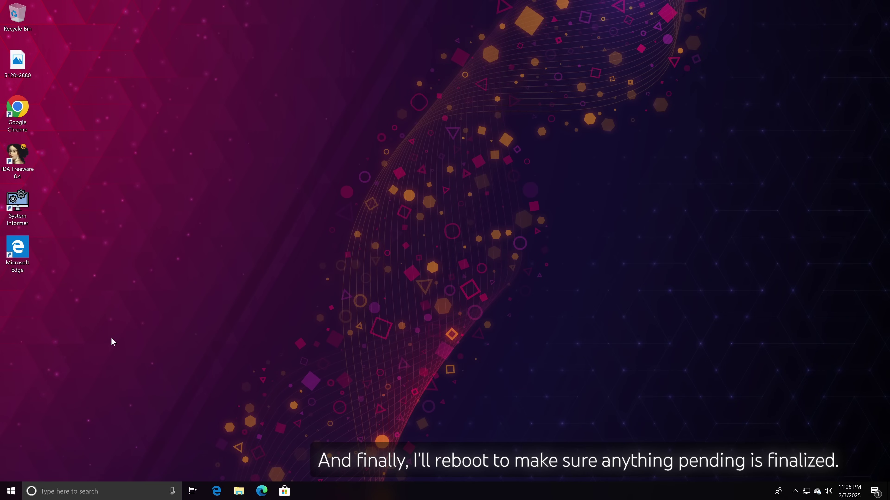
{"action": "left_click", "coordinate": [12, 491]}
{"action": "left_click", "coordinate": [11, 469]}
{"action": "left_click", "coordinate": [35, 451]}
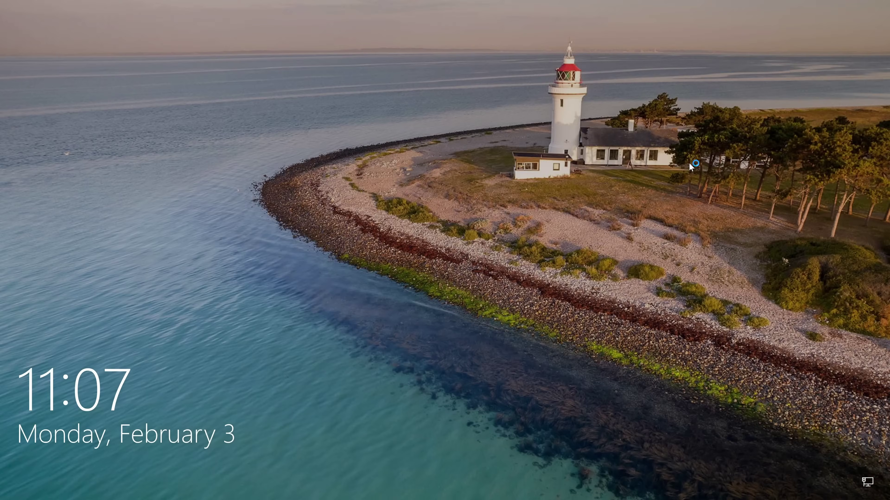
{"action": "left_click", "coordinate": [465, 302]}
{"action": "key", "text": "Return"}
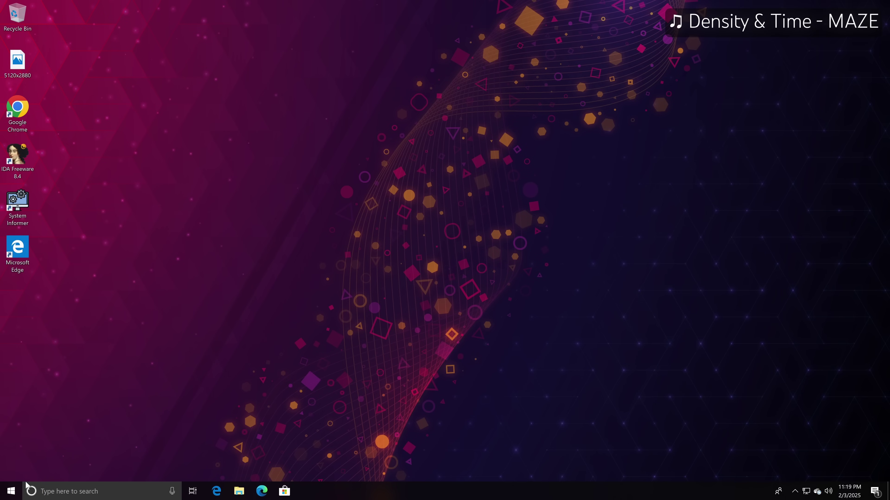
{"action": "left_click", "coordinate": [11, 490]}
{"action": "left_click", "coordinate": [72, 300]}
{"action": "key", "text": "super"}
{"action": "scroll", "coordinate": [87, 309], "scroll_direction": "down", "scroll_amount": 5}
{"action": "scroll", "coordinate": [81, 315], "scroll_direction": "down", "scroll_amount": 3}
{"action": "left_click", "coordinate": [61, 354]}
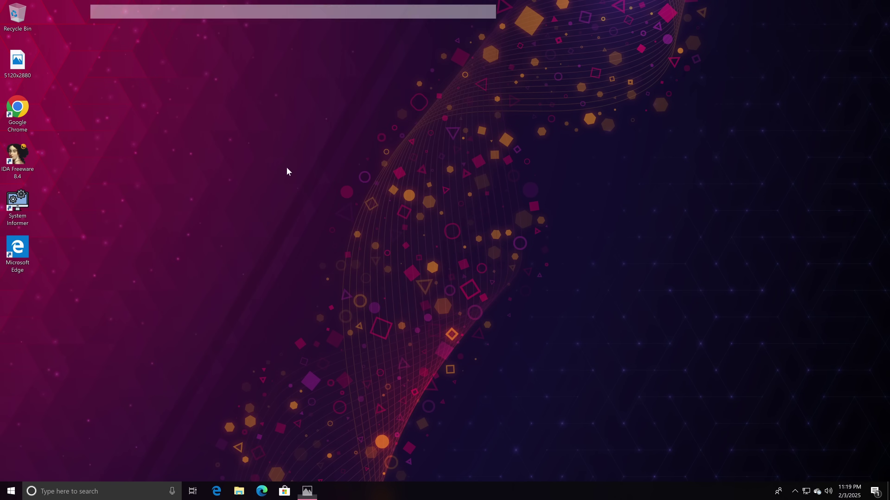
{"action": "left_click", "coordinate": [284, 491]}
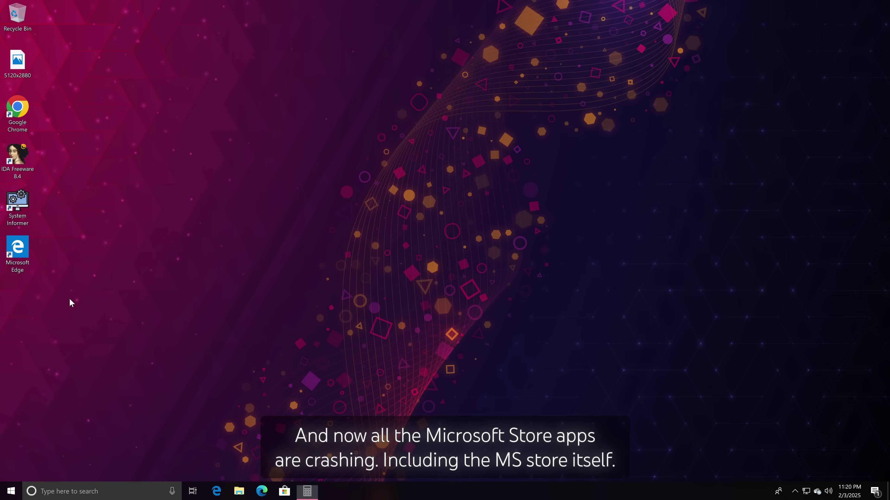
{"action": "left_click", "coordinate": [12, 492]}
{"action": "right_click", "coordinate": [54, 295]}
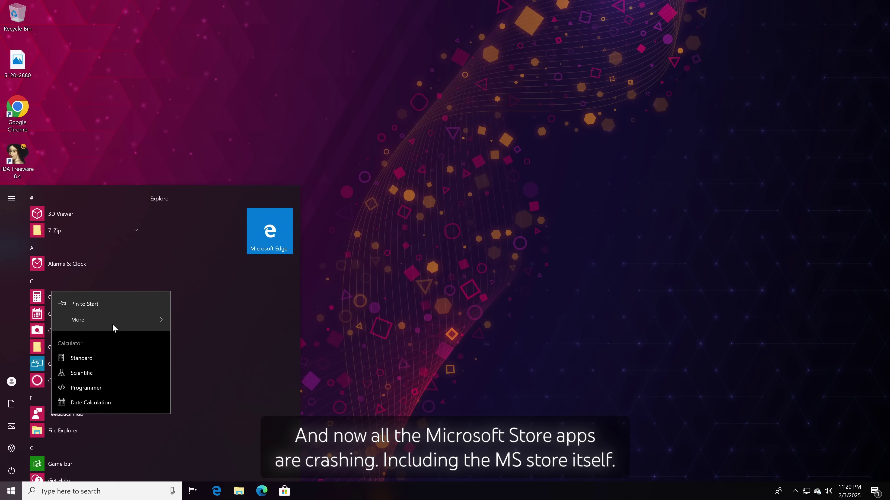
{"action": "mouse_move", "coordinate": [105, 319]}
{"action": "left_click", "coordinate": [205, 329]}
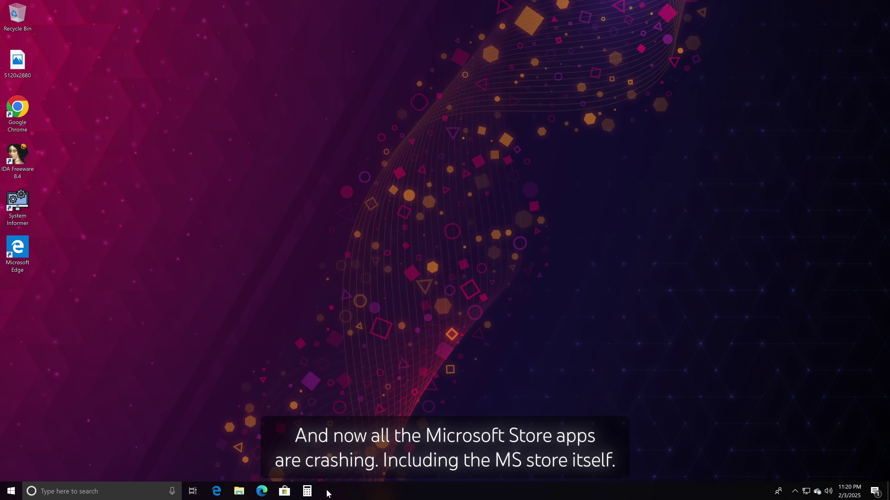
{"action": "left_click", "coordinate": [307, 491]}
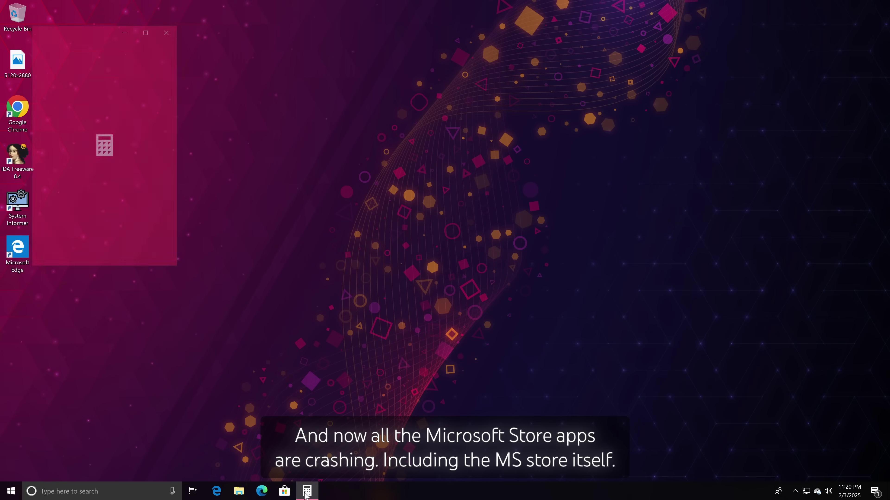
{"action": "right_click", "coordinate": [305, 492]}
{"action": "left_click", "coordinate": [278, 408]}
{"action": "right_click", "coordinate": [307, 491]}
{"action": "left_click", "coordinate": [290, 475]}
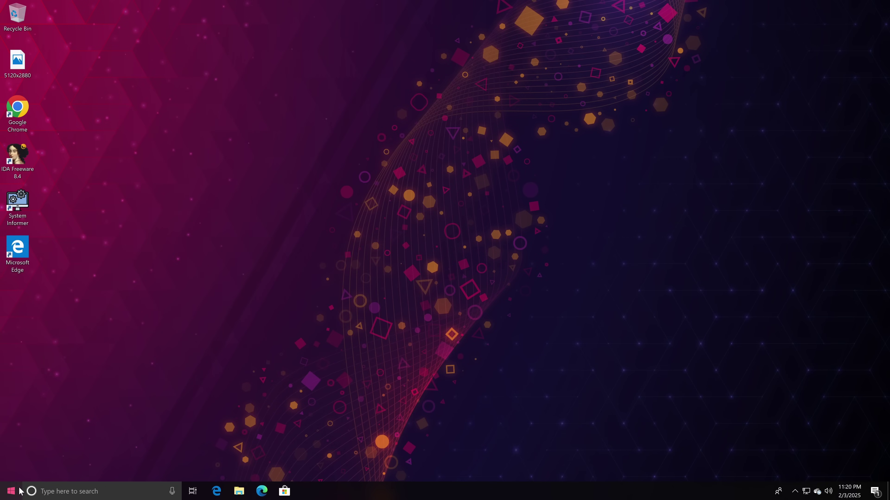
{"action": "left_click", "coordinate": [20, 490]}
{"action": "scroll", "coordinate": [60, 417], "scroll_direction": "down", "scroll_amount": 5}
{"action": "left_click", "coordinate": [79, 355]}
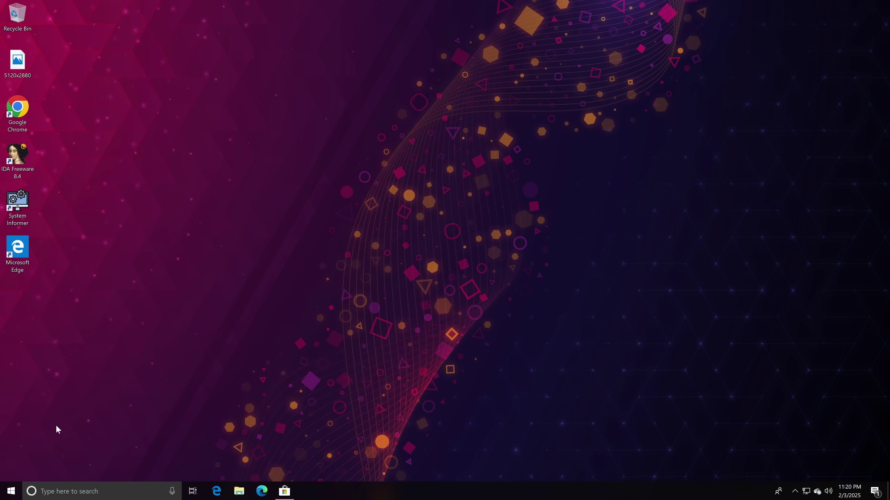
{"action": "left_click", "coordinate": [21, 491]}
{"action": "scroll", "coordinate": [78, 439], "scroll_direction": "down", "scroll_amount": 10}
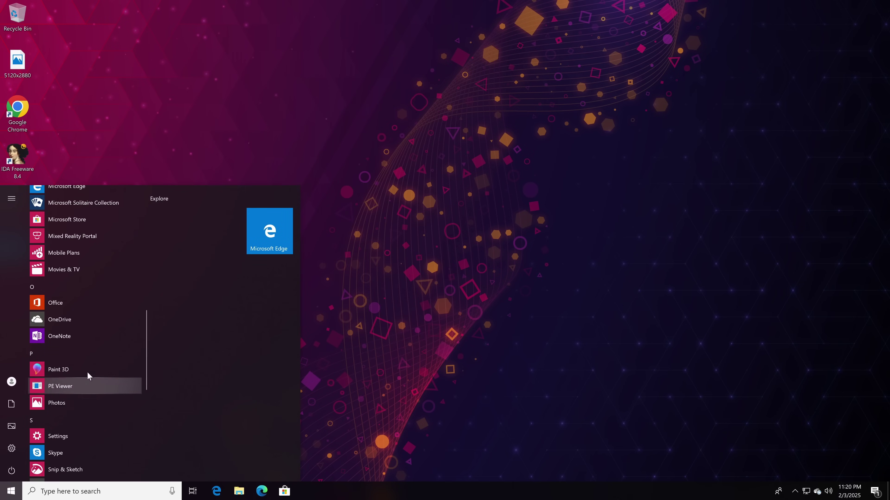
{"action": "left_click", "coordinate": [89, 375]}
{"action": "left_click", "coordinate": [20, 490]}
{"action": "scroll", "coordinate": [43, 448], "scroll_direction": "down", "scroll_amount": 10}
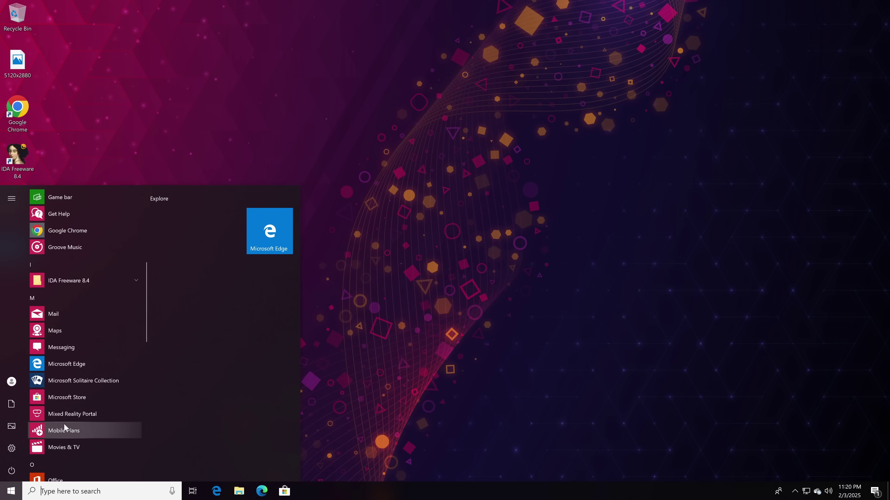
{"action": "scroll", "coordinate": [85, 309], "scroll_direction": "down", "scroll_amount": 5}
{"action": "left_click", "coordinate": [80, 424]}
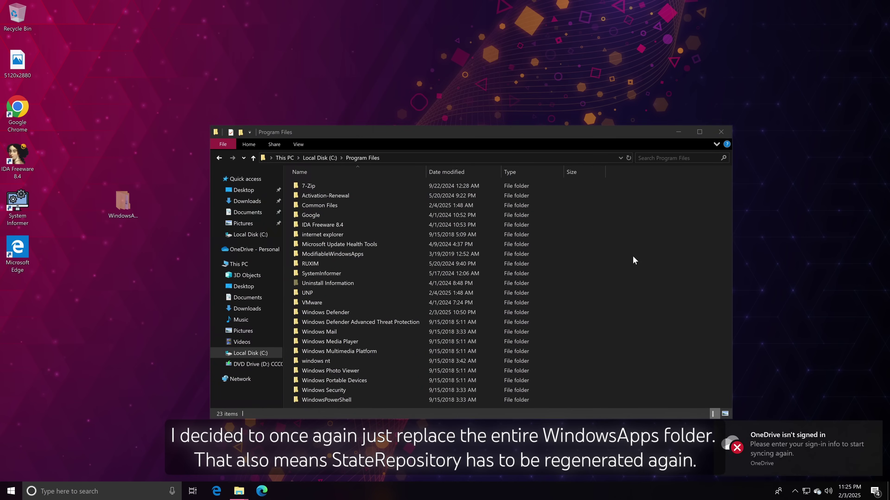
Paste the WindowsApps folder into Program Files, granting administrator permission for the move.
{"action": "key", "text": "ctrl+v"}
{"action": "left_click", "coordinate": [189, 231]}
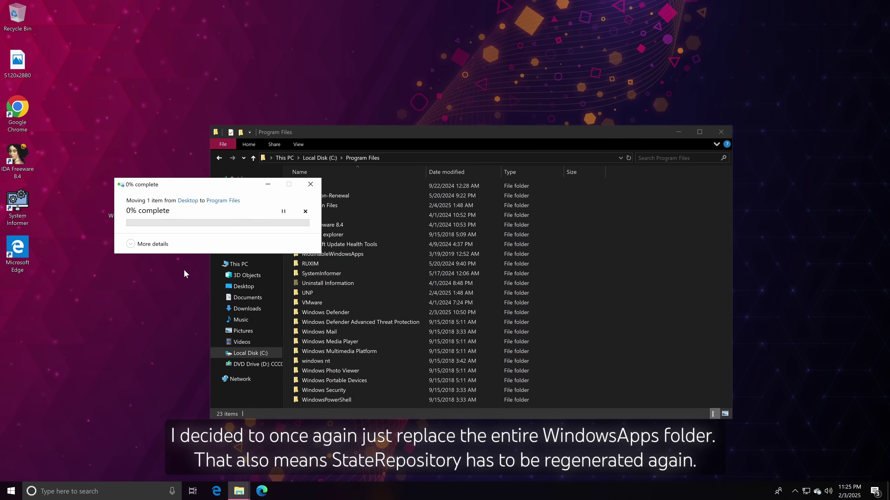
{"action": "key", "text": "super"}
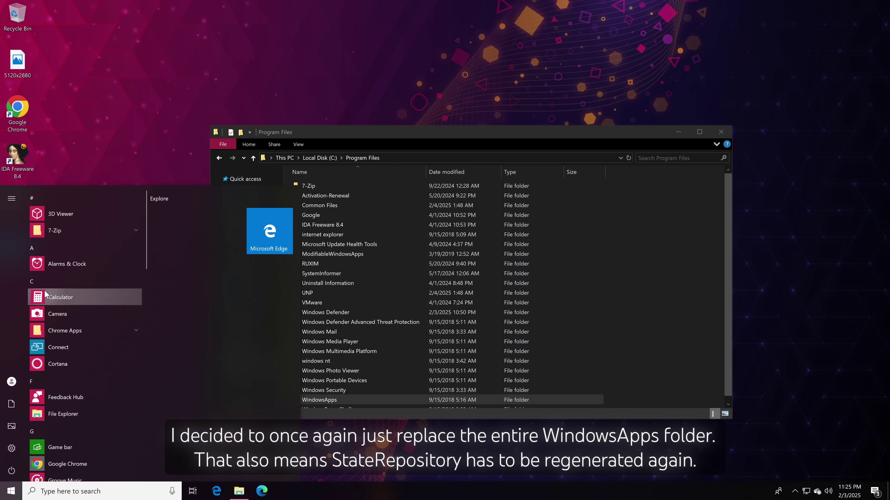
{"action": "key", "text": "Escape"}
Review the WindowsApps folder's Security permissions, then open Windows PowerShell (Admin) from Win+X.
{"action": "right_click", "coordinate": [326, 401]}
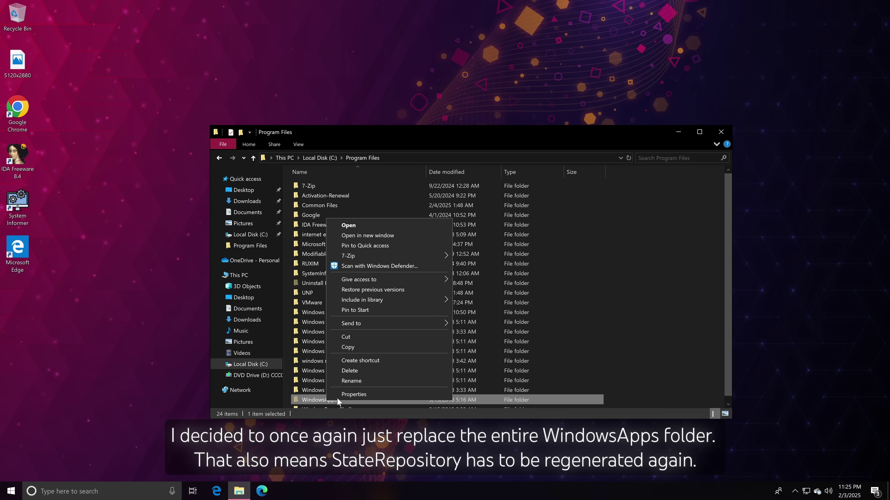
{"action": "left_click", "coordinate": [354, 403]}
{"action": "left_click", "coordinate": [390, 286]}
{"action": "left_click", "coordinate": [385, 321]}
{"action": "key", "text": "Escape"}
{"action": "right_click", "coordinate": [11, 491]}
{"action": "left_click", "coordinate": [88, 377]}
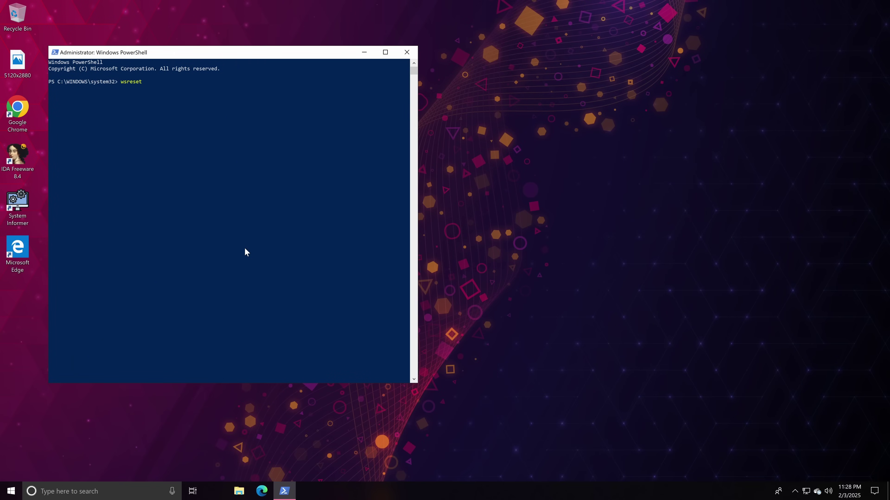
Run the SystemApps, ImmersiveControlPanel and WindowsApps registrations, then minimize PowerShell and open Start.
{"action": "key", "text": "Return"}
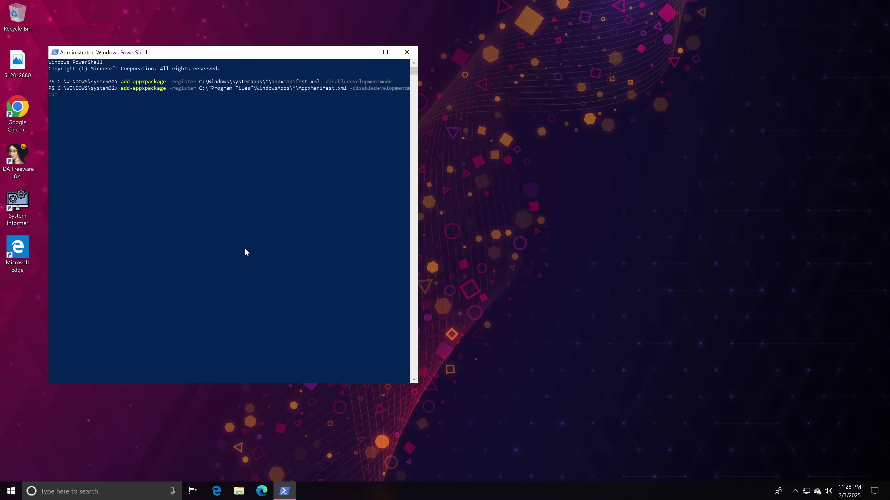
{"action": "key", "text": "Up"}
{"action": "key", "text": "Return"}
{"action": "key", "text": "Return"}
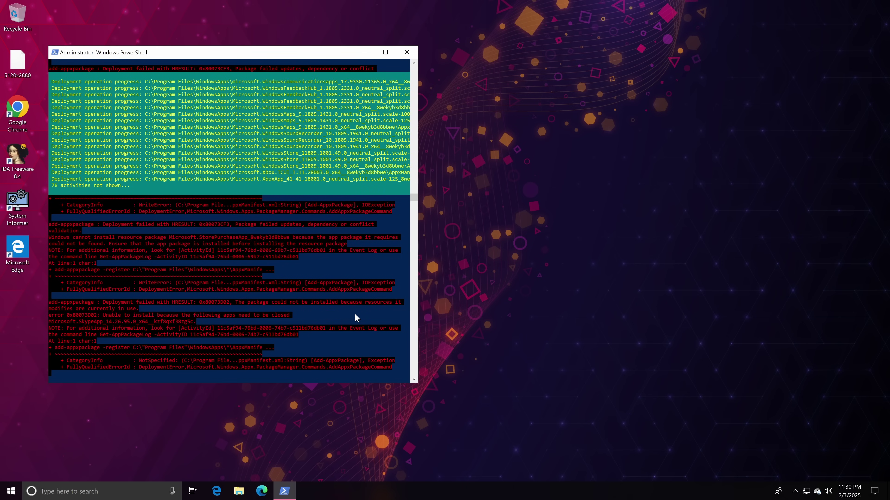
{"action": "key", "text": "Up"}
{"action": "key", "text": "Return"}
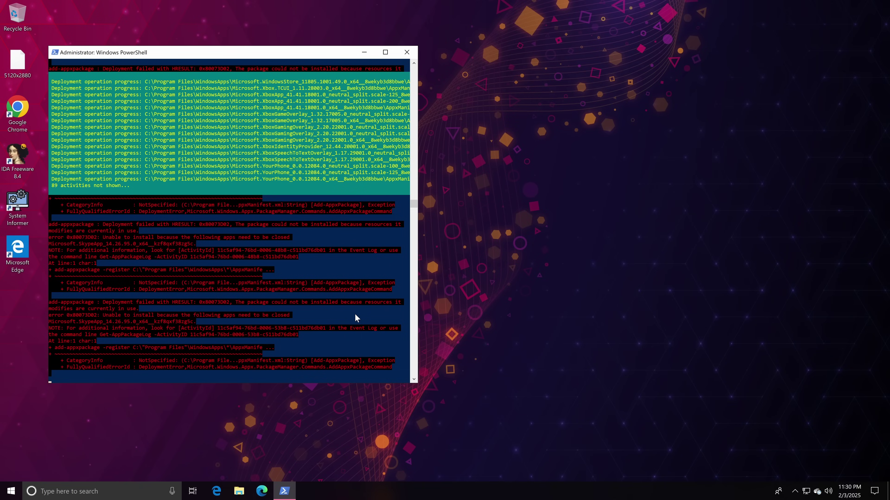
{"action": "left_click", "coordinate": [365, 52]}
{"action": "left_click", "coordinate": [11, 497]}
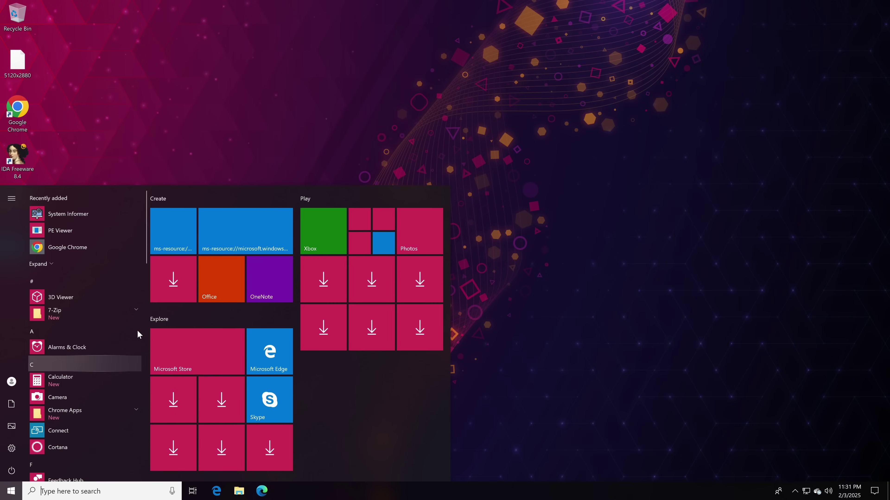
Launch Calculator from Start to confirm it works, then close it.
{"action": "scroll", "coordinate": [70, 351], "scroll_direction": "down", "scroll_amount": 3}
{"action": "scroll", "coordinate": [60, 339], "scroll_direction": "up", "scroll_amount": 3}
{"action": "left_click", "coordinate": [60, 378]}
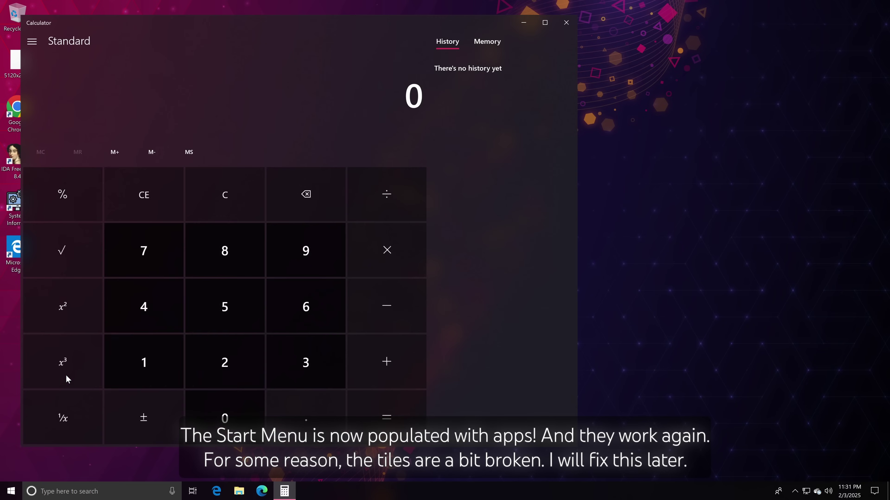
{"action": "left_click_drag", "start_coordinate": [577, 205], "coordinate": [405, 261]}
{"action": "left_click", "coordinate": [395, 22]}
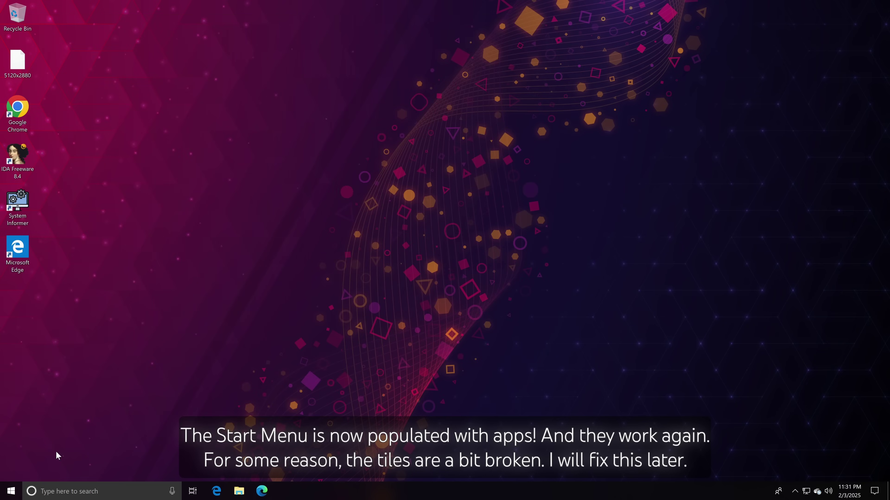
Restart the VM from the Start power options and dismiss the lock screen.
{"action": "left_click", "coordinate": [10, 492]}
{"action": "left_click", "coordinate": [11, 483]}
{"action": "left_click", "coordinate": [21, 450]}
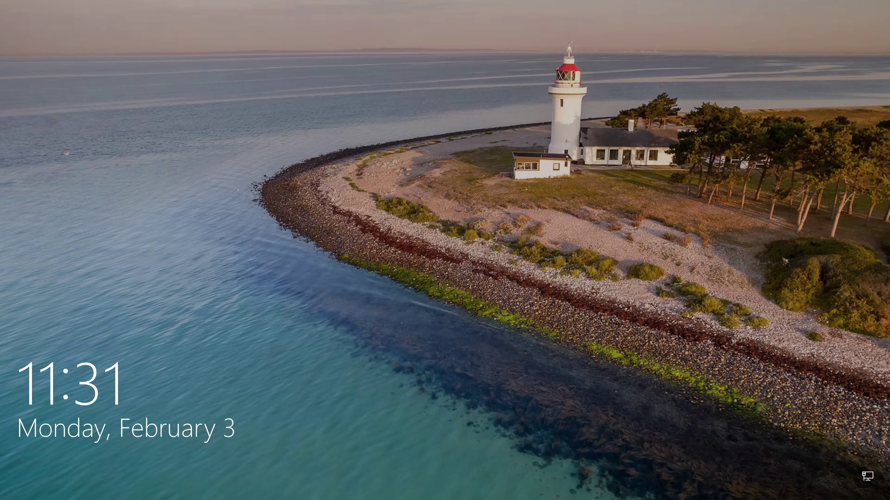
{"action": "key", "text": "space"}
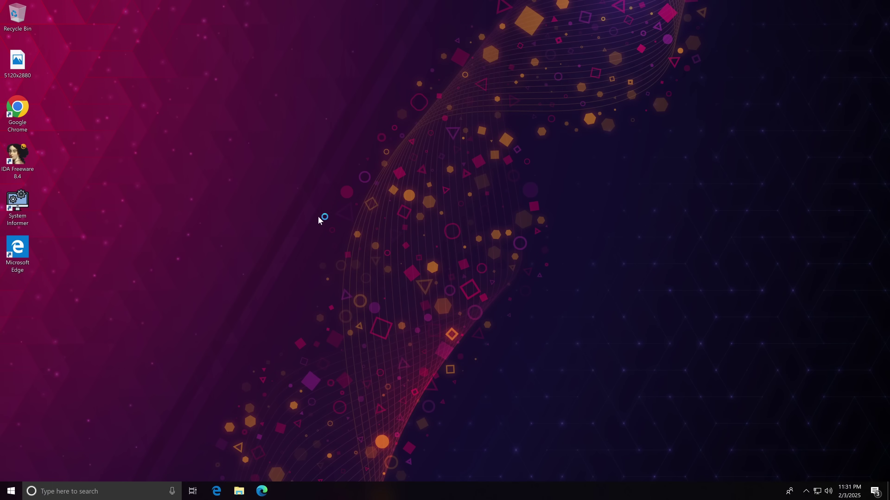
Launch Mail from Start, dismiss its add-an-account dialog, and close it.
{"action": "left_click", "coordinate": [2, 488]}
{"action": "left_click", "coordinate": [239, 245]}
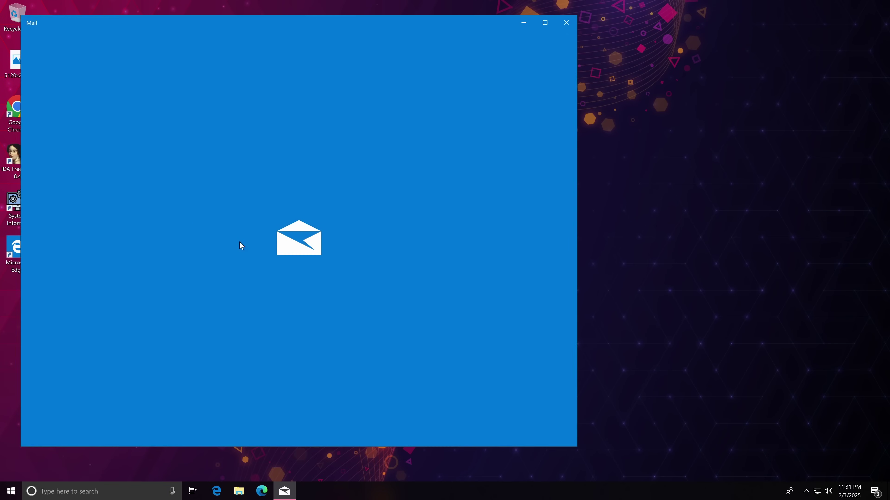
{"action": "left_click", "coordinate": [373, 111]}
{"action": "left_click", "coordinate": [566, 22]}
Test Cortana from Start, then bring up the options for an ms-resource tile.
{"action": "left_click", "coordinate": [11, 492]}
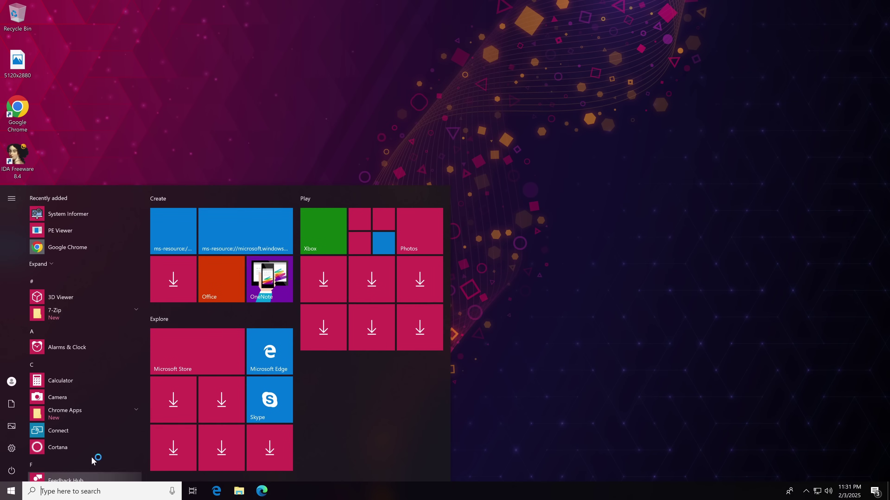
{"action": "scroll", "coordinate": [125, 330], "scroll_direction": "down", "scroll_amount": 10}
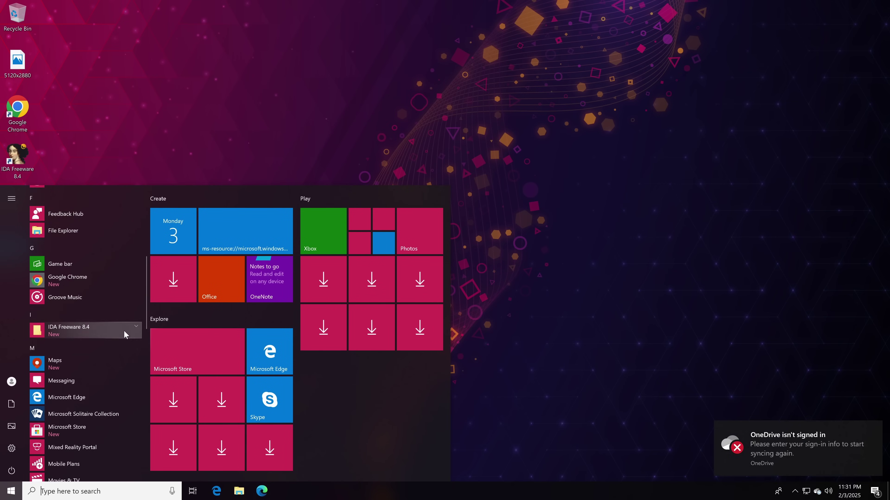
{"action": "scroll", "coordinate": [122, 331], "scroll_direction": "down", "scroll_amount": 3}
{"action": "scroll", "coordinate": [103, 312], "scroll_direction": "up", "scroll_amount": 10}
{"action": "scroll", "coordinate": [93, 294], "scroll_direction": "down", "scroll_amount": 2}
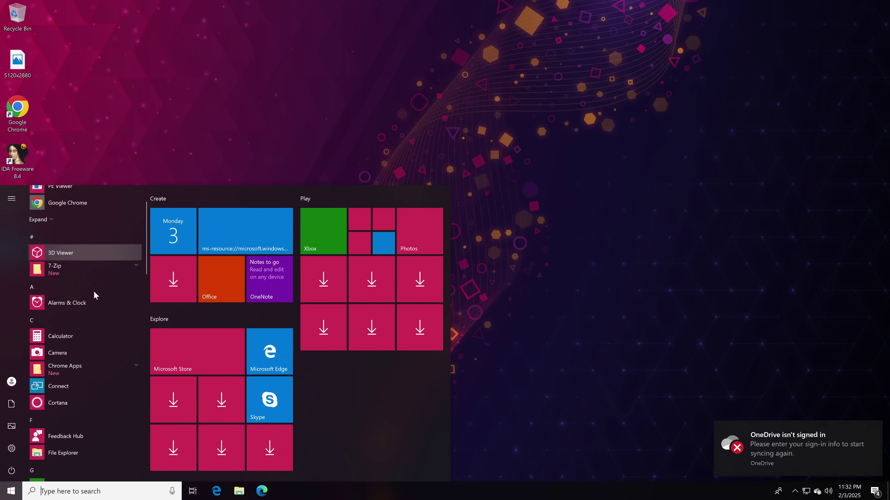
{"action": "left_click", "coordinate": [57, 358]}
{"action": "left_click", "coordinate": [10, 490]}
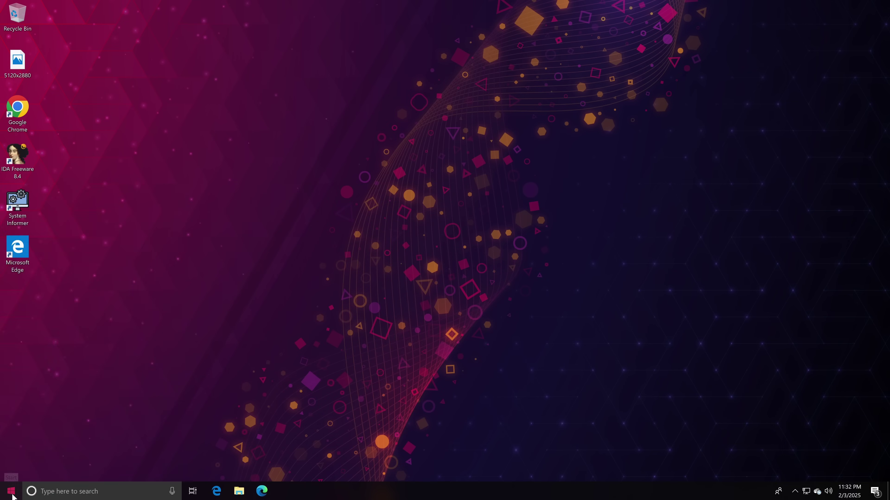
{"action": "scroll", "coordinate": [71, 418], "scroll_direction": "down", "scroll_amount": 1}
{"action": "right_click", "coordinate": [262, 242]}
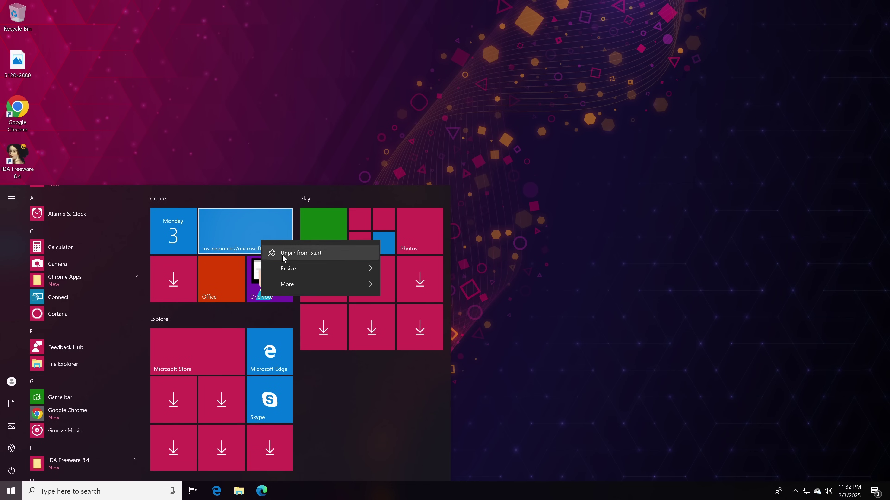
Launch Microsoft Store from Start and check its taskbar jump list.
{"action": "left_click", "coordinate": [342, 400]}
{"action": "left_click", "coordinate": [210, 354]}
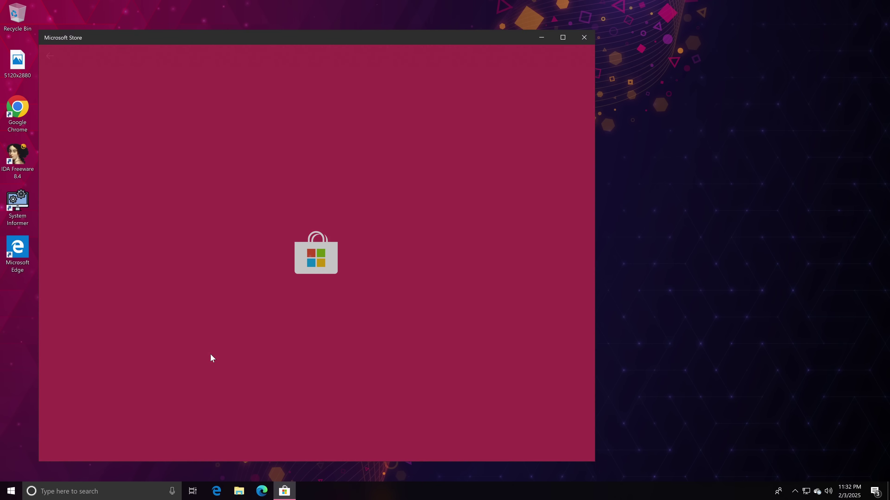
{"action": "right_click", "coordinate": [284, 491]}
{"action": "left_click", "coordinate": [286, 463]}
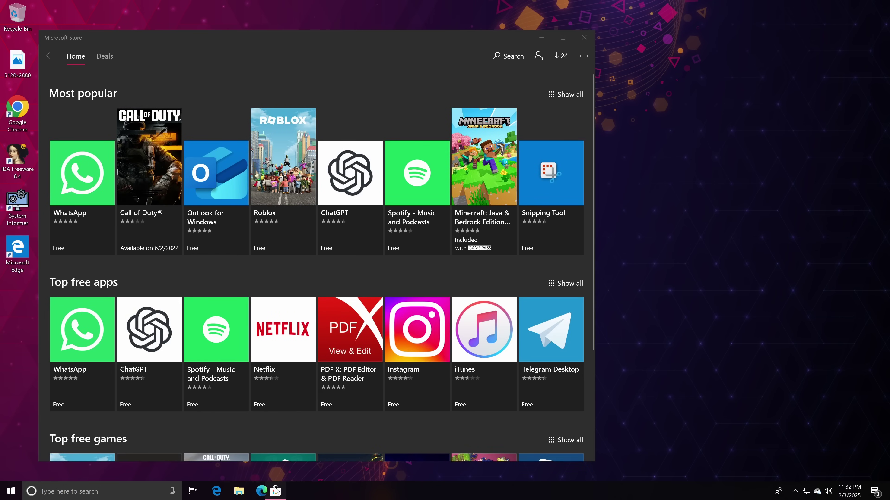
View the Snipping Tool install error details, then check the downloads and updates queue.
{"action": "left_click", "coordinate": [535, 152]}
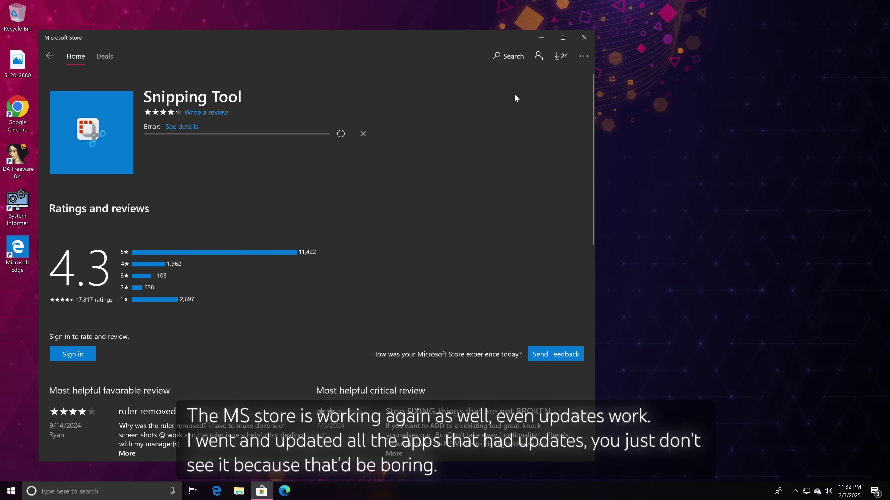
{"action": "left_click", "coordinate": [171, 131]}
{"action": "left_click", "coordinate": [421, 200]}
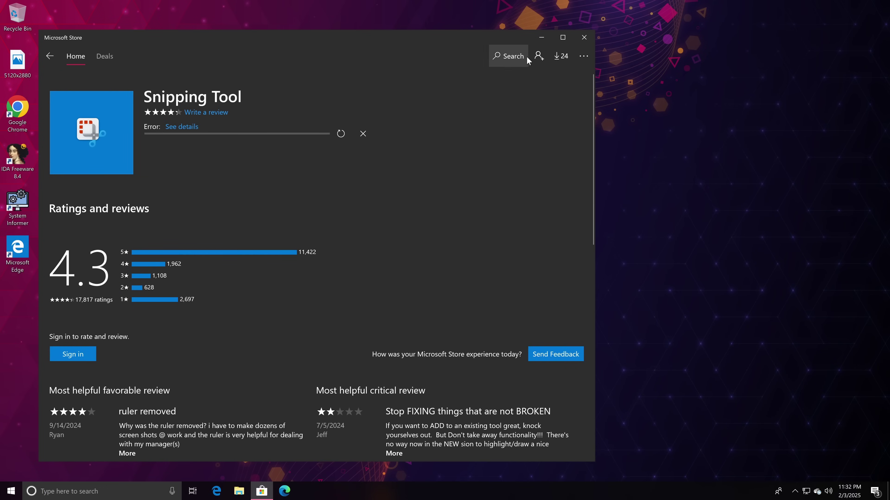
{"action": "left_click", "coordinate": [554, 59]}
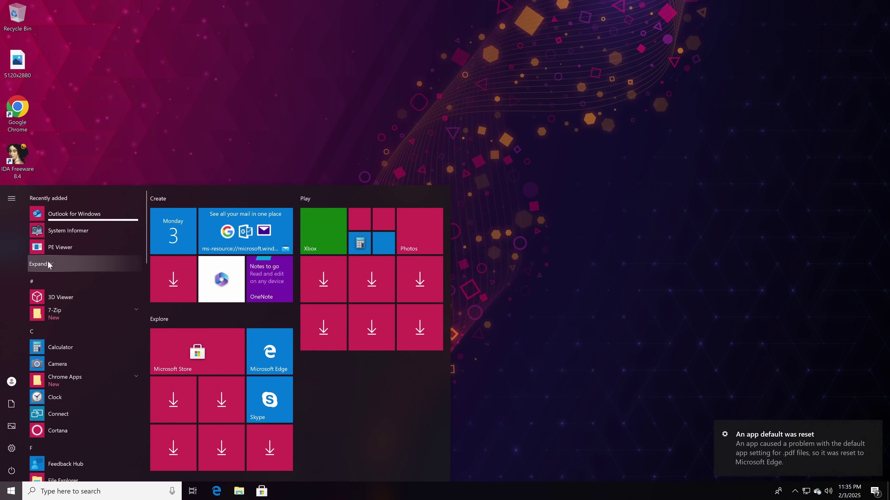
Review the installed apps list in Settings > Apps > Apps & features.
{"action": "scroll", "coordinate": [85, 352], "scroll_direction": "down", "scroll_amount": 15}
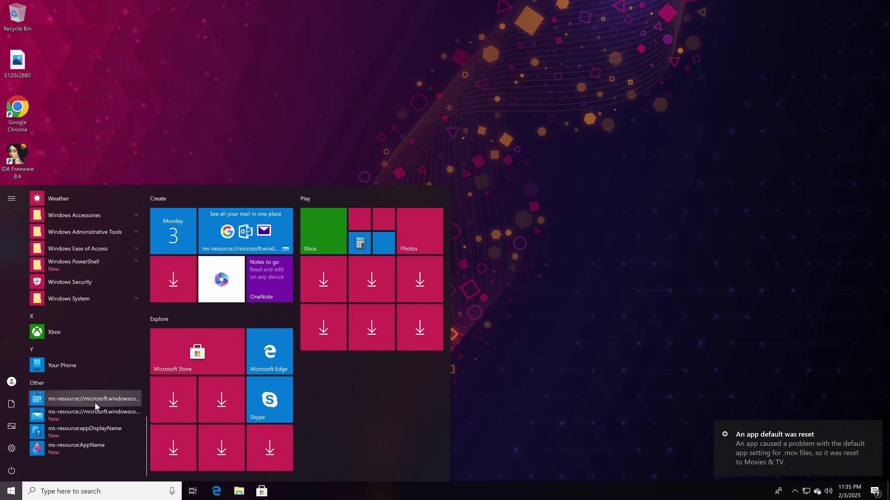
{"action": "left_click", "coordinate": [12, 448]}
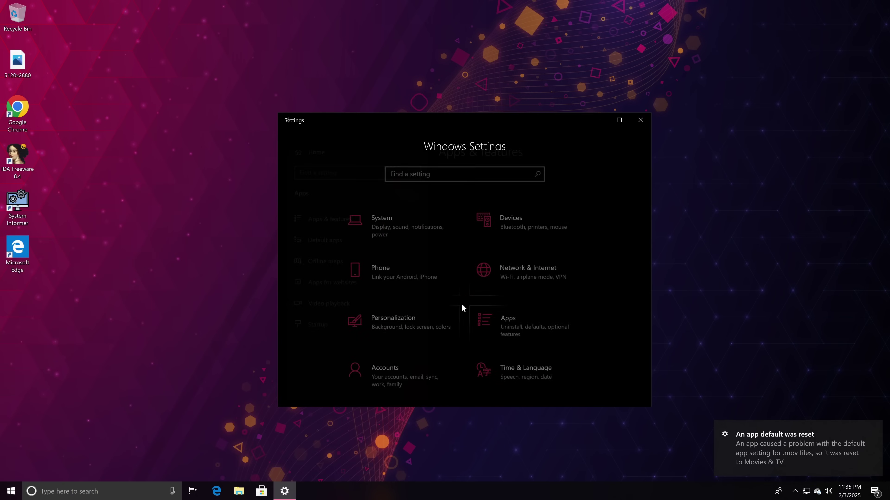
{"action": "left_click", "coordinate": [470, 310]}
{"action": "scroll", "coordinate": [508, 325], "scroll_direction": "down", "scroll_amount": 20}
{"action": "scroll", "coordinate": [508, 325], "scroll_direction": "up", "scroll_amount": 10}
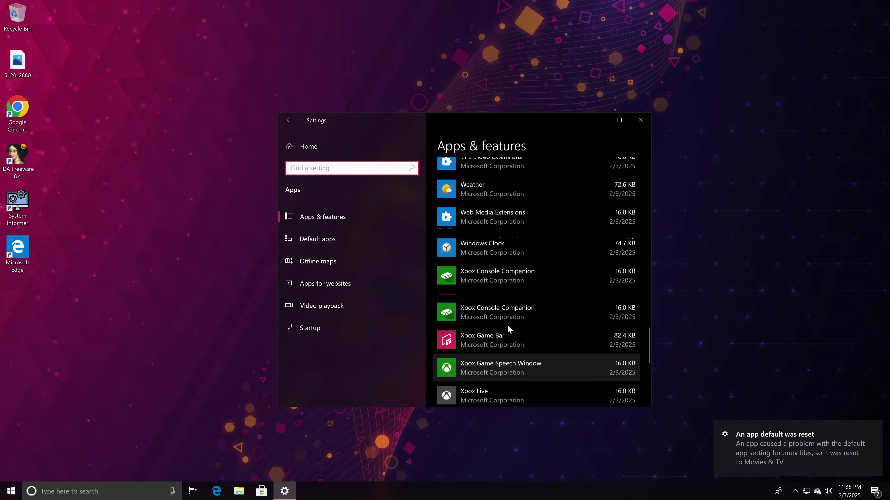
{"action": "scroll", "coordinate": [508, 325], "scroll_direction": "up", "scroll_amount": 15}
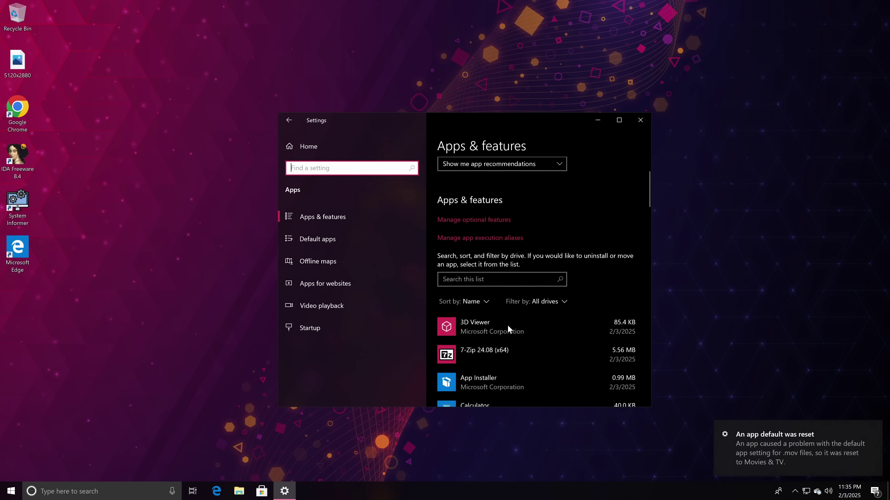
{"action": "scroll", "coordinate": [508, 324], "scroll_direction": "down", "scroll_amount": 20}
{"action": "scroll", "coordinate": [508, 328], "scroll_direction": "up", "scroll_amount": 15}
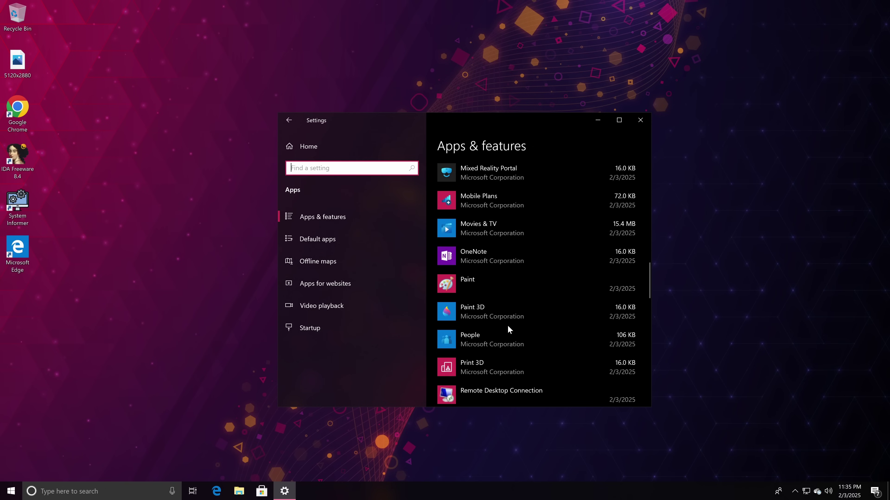
{"action": "scroll", "coordinate": [524, 284], "scroll_direction": "up", "scroll_amount": 5}
{"action": "scroll", "coordinate": [516, 329], "scroll_direction": "down", "scroll_amount": 12}
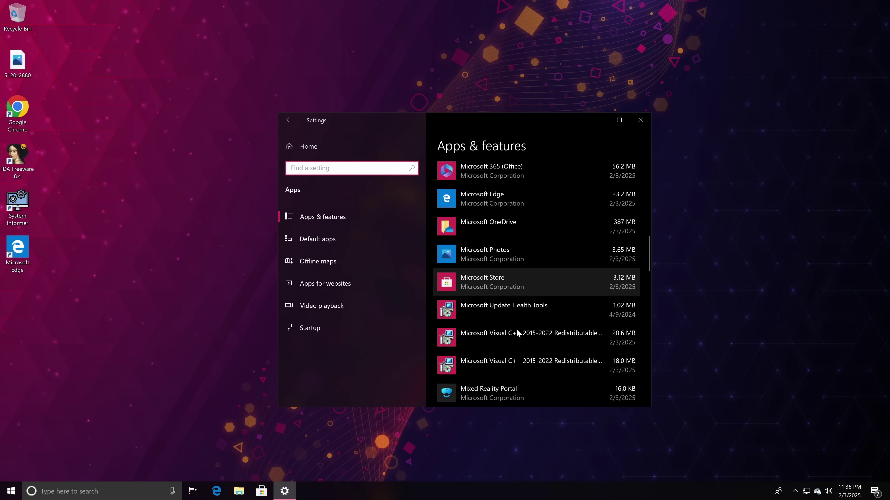
{"action": "scroll", "coordinate": [516, 329], "scroll_direction": "down", "scroll_amount": 1}
Scroll Start to the Other section and bring up options for an unnamed ms-resource app.
{"action": "key", "text": "super"}
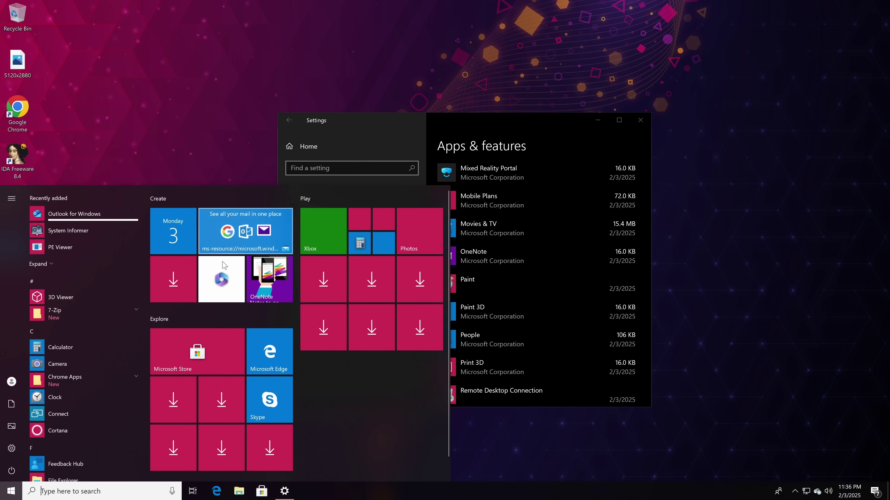
{"action": "scroll", "coordinate": [260, 374], "scroll_direction": "down", "scroll_amount": 2}
{"action": "scroll", "coordinate": [47, 322], "scroll_direction": "down", "scroll_amount": 15}
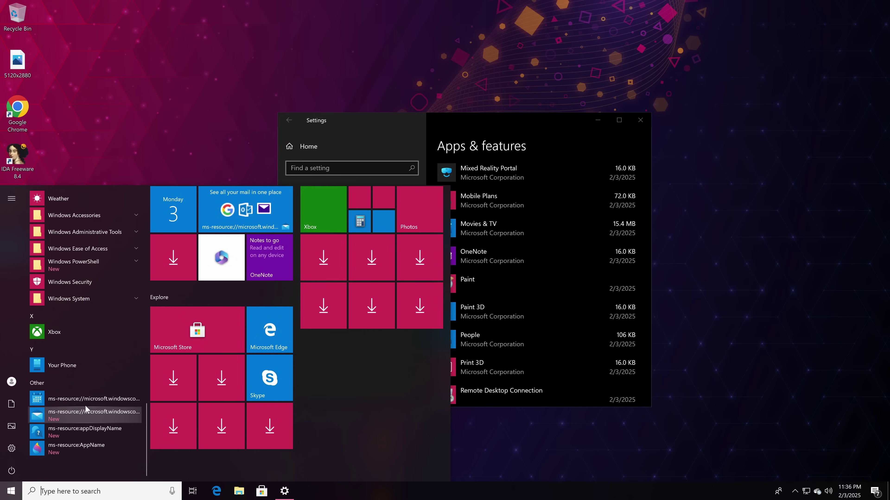
{"action": "right_click", "coordinate": [85, 406]}
Reset the Mail and Calendar app from its app settings.
{"action": "mouse_move", "coordinate": [115, 429]}
{"action": "left_click", "coordinate": [223, 395]}
{"action": "scroll", "coordinate": [324, 361], "scroll_direction": "down", "scroll_amount": 4}
{"action": "scroll", "coordinate": [324, 362], "scroll_direction": "down", "scroll_amount": 2}
{"action": "left_click", "coordinate": [311, 366]}
{"action": "left_click", "coordinate": [384, 344]}
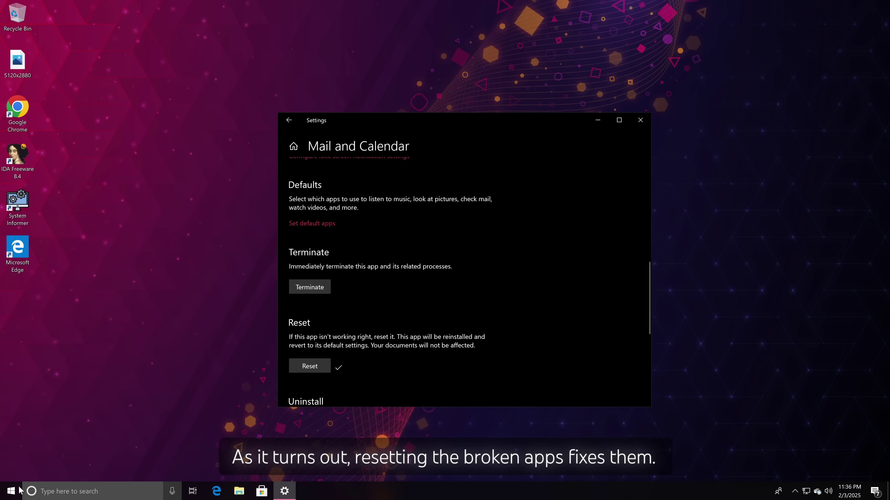
Reset the Get Help app through its Start entry's App settings.
{"action": "left_click", "coordinate": [20, 490]}
{"action": "scroll", "coordinate": [90, 367], "scroll_direction": "down", "scroll_amount": 15}
{"action": "right_click", "coordinate": [99, 430]}
{"action": "mouse_move", "coordinate": [122, 458]}
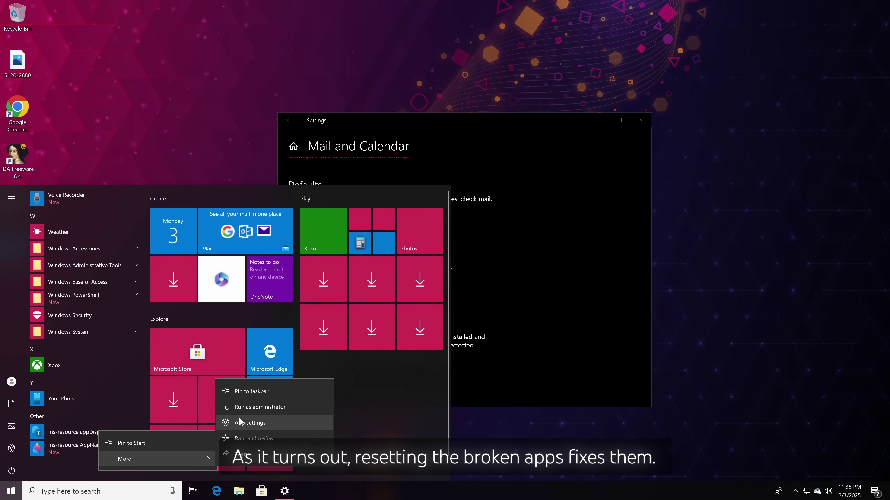
{"action": "left_click", "coordinate": [239, 418]}
{"action": "scroll", "coordinate": [386, 280], "scroll_direction": "down", "scroll_amount": 10}
{"action": "scroll", "coordinate": [312, 222], "scroll_direction": "up", "scroll_amount": 1}
{"action": "left_click", "coordinate": [310, 215]}
{"action": "left_click", "coordinate": [388, 193]}
Reset the Paint 3D app through its App settings.
{"action": "left_click", "coordinate": [11, 490]}
{"action": "scroll", "coordinate": [100, 357], "scroll_direction": "down", "scroll_amount": 15}
{"action": "right_click", "coordinate": [91, 452]}
{"action": "mouse_move", "coordinate": [127, 440]}
{"action": "left_click", "coordinate": [239, 415]}
{"action": "scroll", "coordinate": [385, 281], "scroll_direction": "down", "scroll_amount": 10}
{"action": "scroll", "coordinate": [306, 260], "scroll_direction": "up", "scroll_amount": 3}
{"action": "left_click", "coordinate": [308, 253]}
{"action": "left_click", "coordinate": [381, 230]}
Reset the Xbox Console Companion app from the Xbox tile's App settings.
{"action": "key", "text": "super"}
{"action": "scroll", "coordinate": [122, 385], "scroll_direction": "down", "scroll_amount": 15}
{"action": "scroll", "coordinate": [125, 375], "scroll_direction": "up", "scroll_amount": 10}
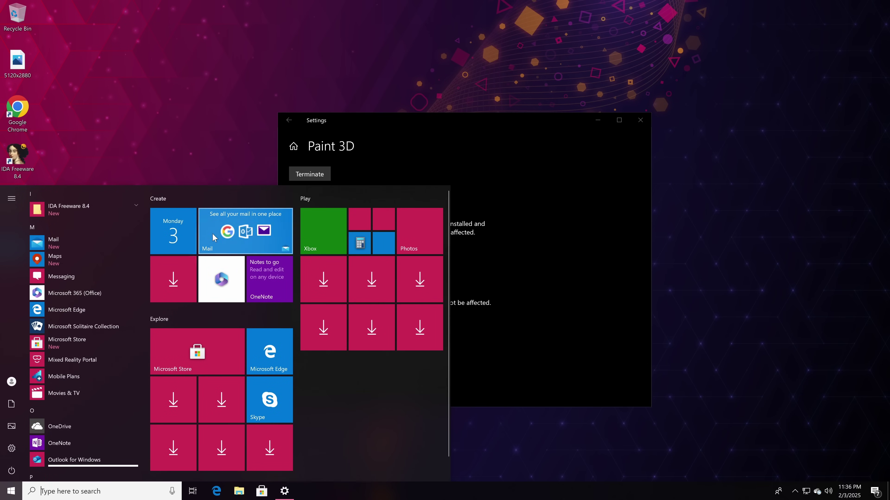
{"action": "right_click", "coordinate": [327, 245]}
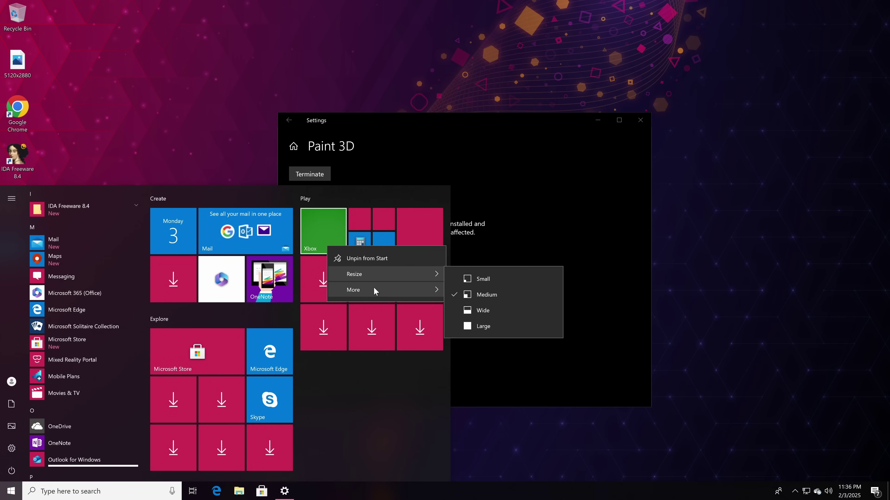
{"action": "mouse_move", "coordinate": [373, 290]}
{"action": "left_click", "coordinate": [473, 327]}
{"action": "scroll", "coordinate": [290, 298], "scroll_direction": "down", "scroll_amount": 10}
{"action": "scroll", "coordinate": [333, 260], "scroll_direction": "up", "scroll_amount": 3}
{"action": "left_click", "coordinate": [309, 253]}
{"action": "left_click", "coordinate": [382, 231]}
Reset the Movies & TV app from its Start tile's App settings.
{"action": "key", "text": "super"}
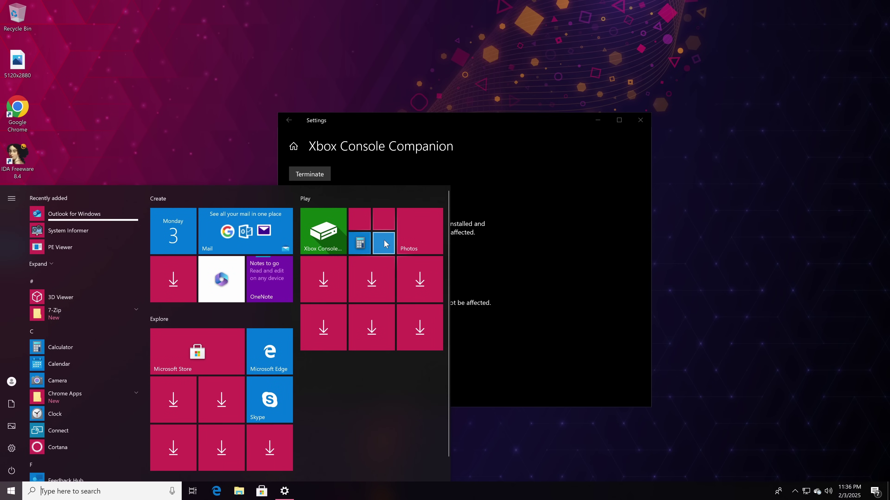
{"action": "right_click", "coordinate": [369, 216]}
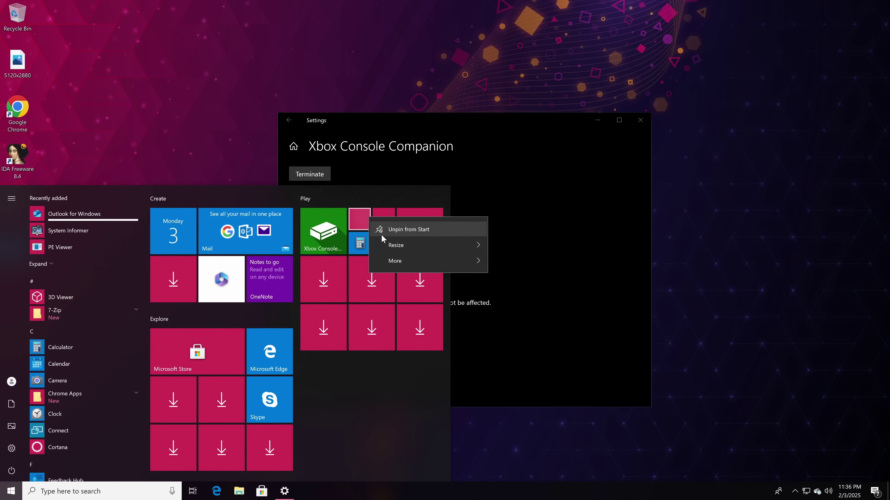
{"action": "mouse_move", "coordinate": [408, 258]}
{"action": "left_click", "coordinate": [533, 290]}
{"action": "scroll", "coordinate": [416, 315], "scroll_direction": "down", "scroll_amount": 5}
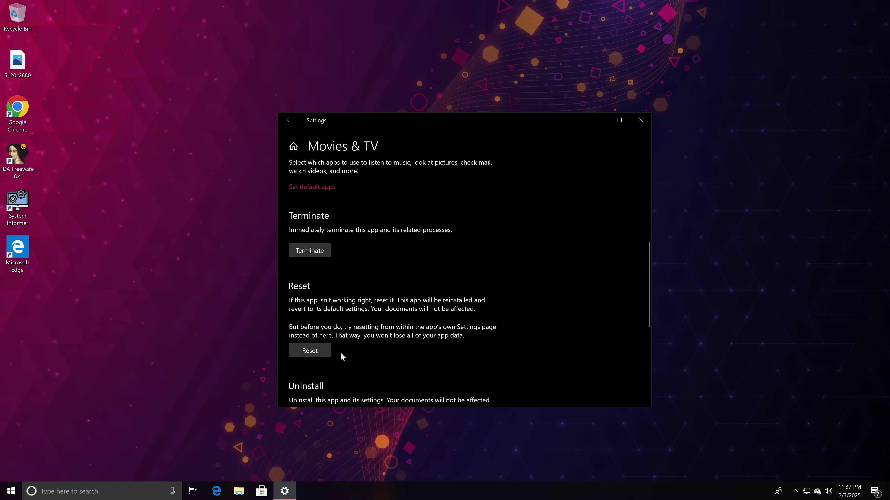
{"action": "left_click", "coordinate": [318, 350]}
{"action": "left_click", "coordinate": [387, 328]}
Reset the Groove Music app from its Start tile's App settings.
{"action": "left_click", "coordinate": [11, 493]}
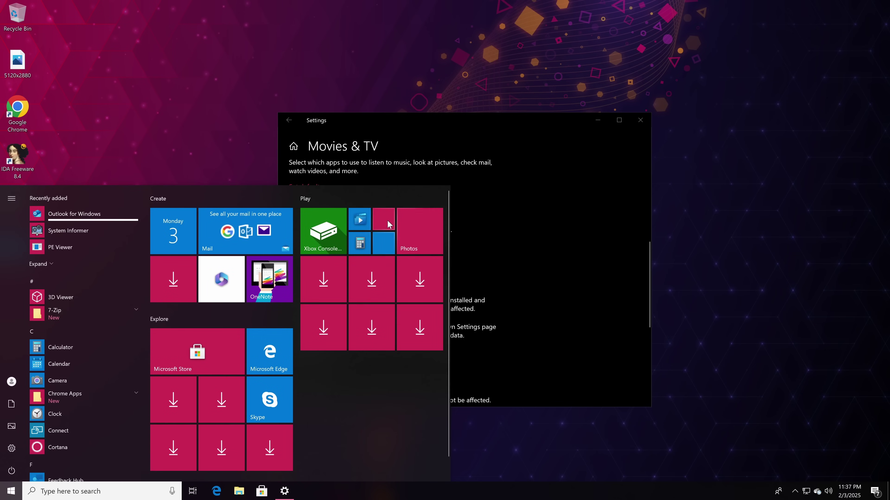
{"action": "right_click", "coordinate": [390, 222]}
{"action": "mouse_move", "coordinate": [426, 263]}
{"action": "left_click", "coordinate": [538, 301]}
{"action": "scroll", "coordinate": [371, 304], "scroll_direction": "down", "scroll_amount": 10}
{"action": "scroll", "coordinate": [359, 265], "scroll_direction": "up", "scroll_amount": 5}
{"action": "left_click", "coordinate": [309, 253]}
{"action": "left_click", "coordinate": [385, 232]}
Reset the Maps app from its Start tile's App settings.
{"action": "left_click", "coordinate": [11, 492]}
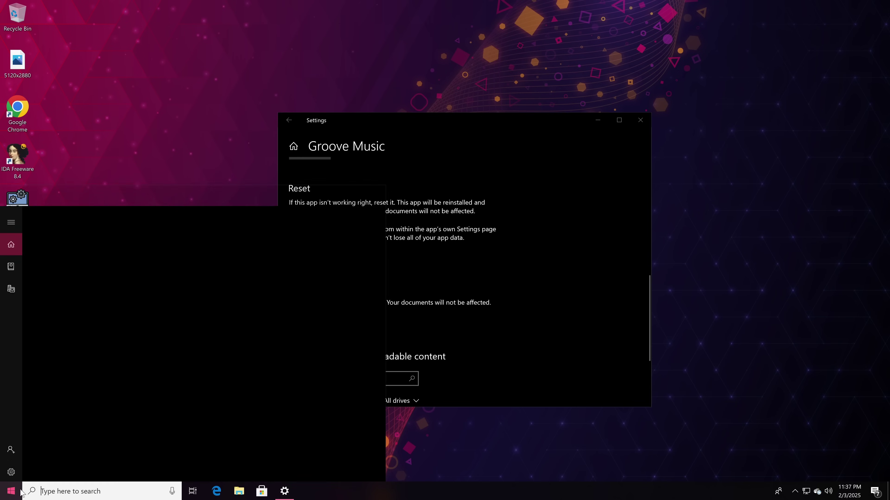
{"action": "right_click", "coordinate": [387, 247]}
{"action": "mouse_move", "coordinate": [440, 286]}
{"action": "left_click", "coordinate": [543, 308]}
{"action": "left_click", "coordinate": [309, 367]}
{"action": "left_click", "coordinate": [385, 345]}
Reset the Photos app from its Start tile's App settings.
{"action": "left_click", "coordinate": [11, 491]}
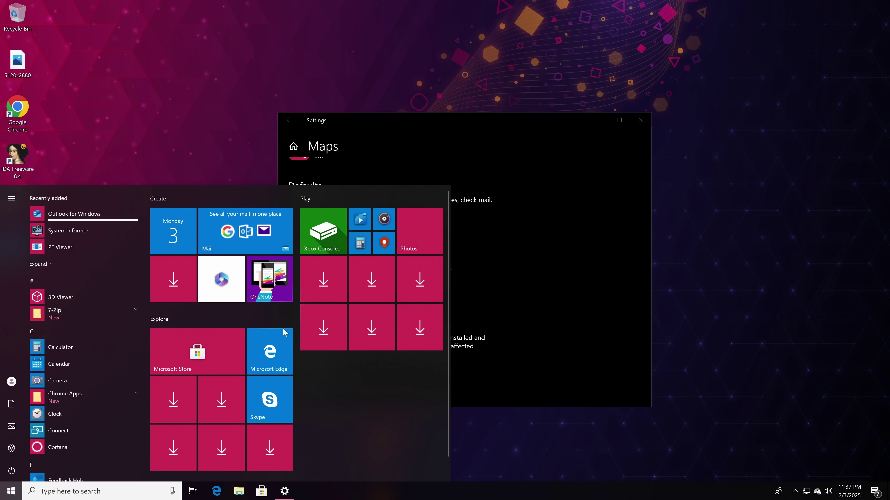
{"action": "right_click", "coordinate": [428, 239]}
{"action": "mouse_move", "coordinate": [457, 284]}
{"action": "left_click", "coordinate": [537, 316]}
{"action": "scroll", "coordinate": [367, 308], "scroll_direction": "down", "scroll_amount": 10}
{"action": "left_click", "coordinate": [324, 284]}
{"action": "key", "text": "super"}
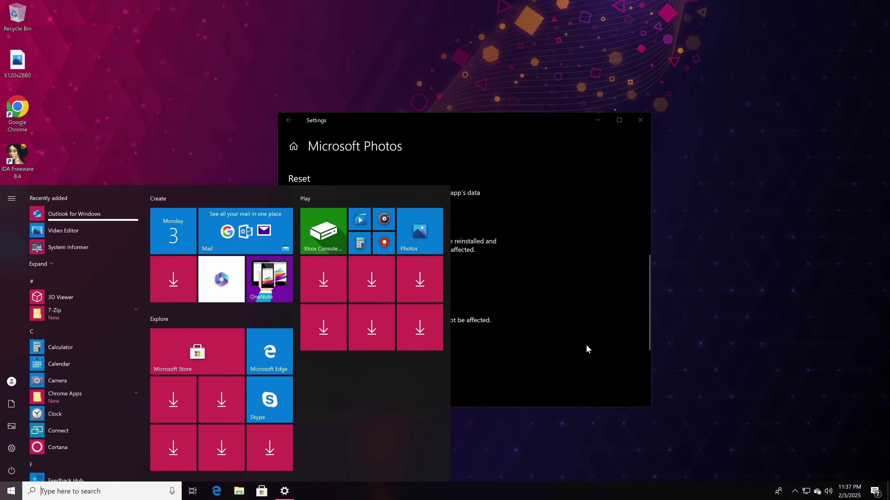
Close Settings and look over the refreshed Start menu tiles.
{"action": "left_click", "coordinate": [640, 120]}
{"action": "left_click", "coordinate": [11, 492]}
{"action": "scroll", "coordinate": [93, 351], "scroll_direction": "down", "scroll_amount": 10}
{"action": "scroll", "coordinate": [93, 351], "scroll_direction": "down", "scroll_amount": 5}
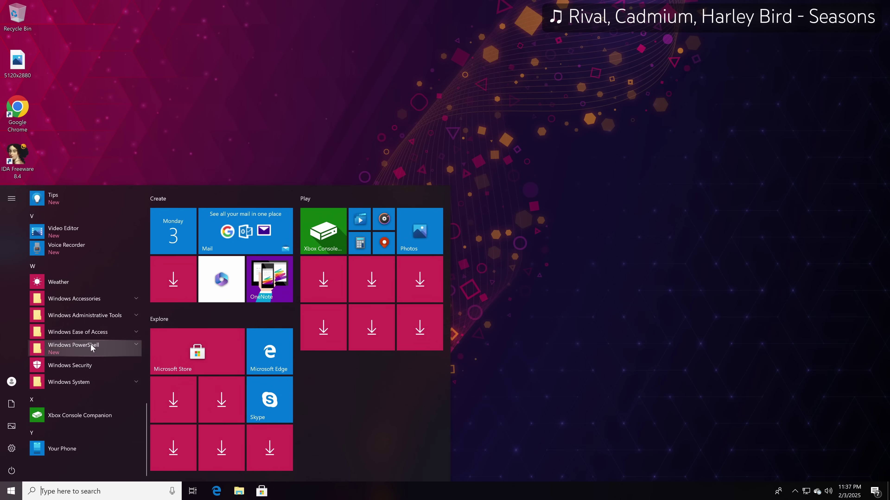
{"action": "scroll", "coordinate": [93, 348], "scroll_direction": "up", "scroll_amount": 20}
Open Settings and go to Accounts > Sign-in options.
{"action": "left_click", "coordinate": [565, 362]}
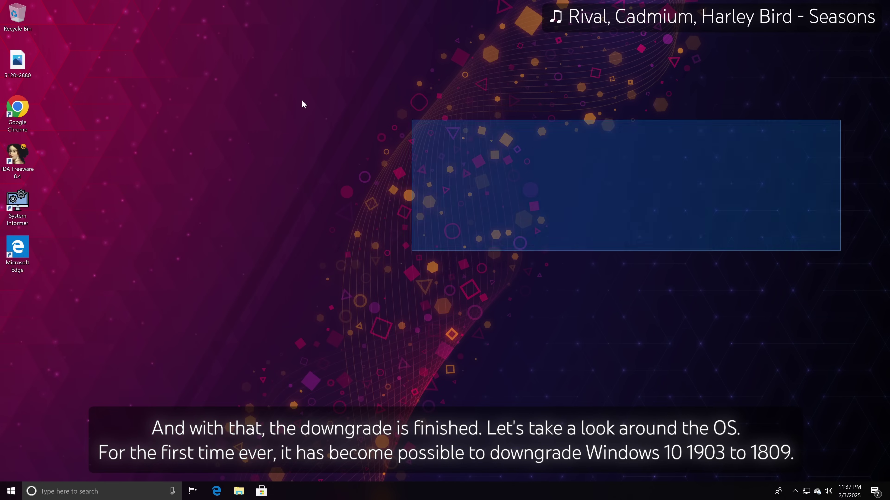
{"action": "left_click", "coordinate": [11, 492]}
{"action": "left_click", "coordinate": [12, 451]}
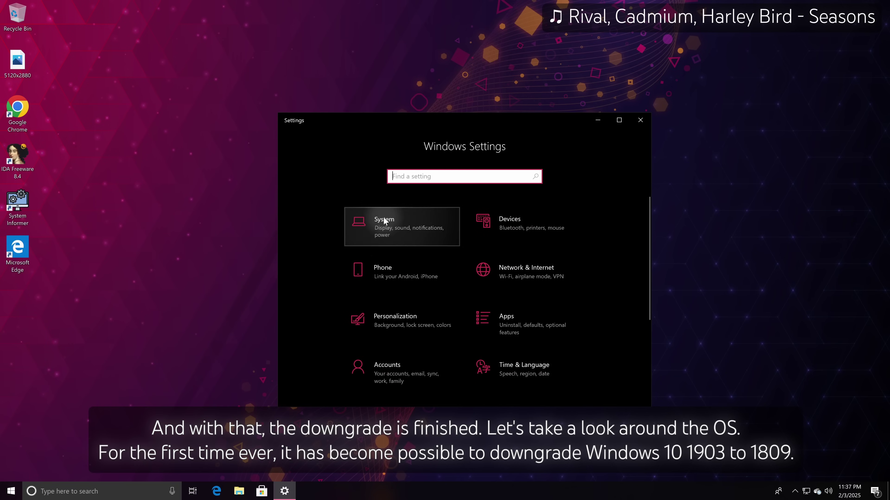
{"action": "left_click", "coordinate": [382, 215]}
{"action": "left_click", "coordinate": [334, 146]}
{"action": "scroll", "coordinate": [471, 311], "scroll_direction": "down", "scroll_amount": 2}
{"action": "left_click", "coordinate": [400, 298]}
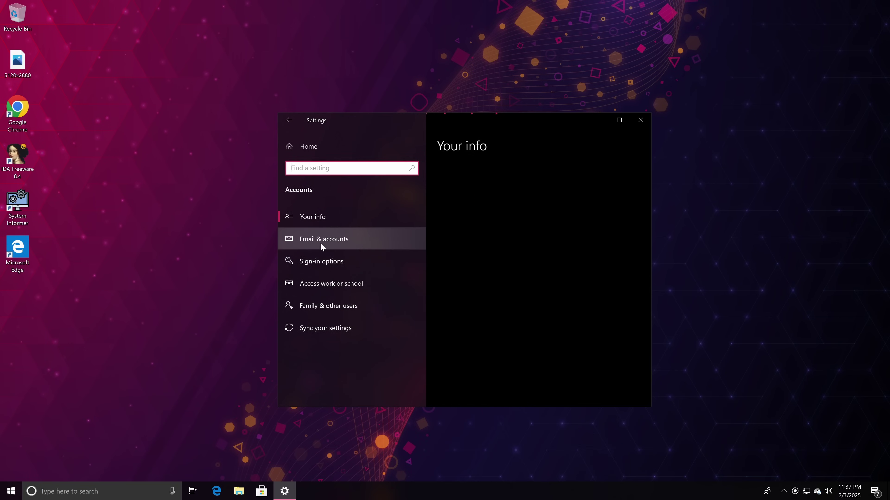
{"action": "left_click", "coordinate": [317, 260]}
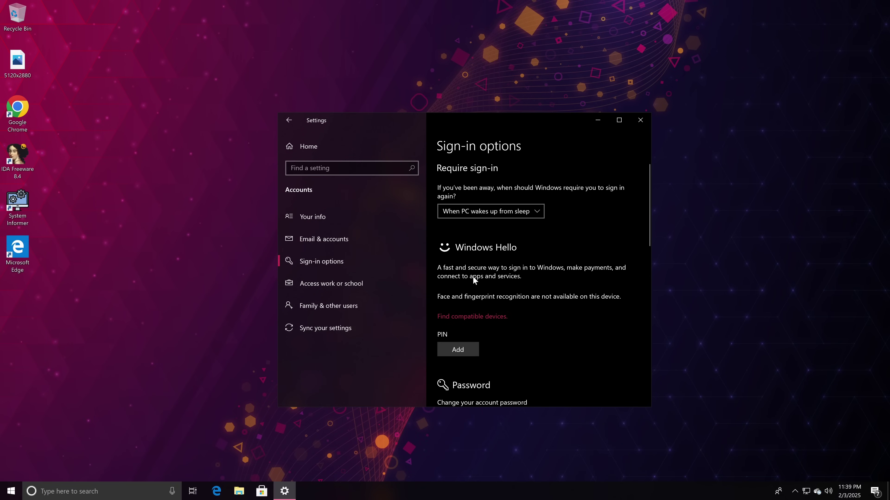
Add a PIN sign-in, entering the account password and confirming the new PIN.
{"action": "scroll", "coordinate": [473, 277], "scroll_direction": "down", "scroll_amount": 3}
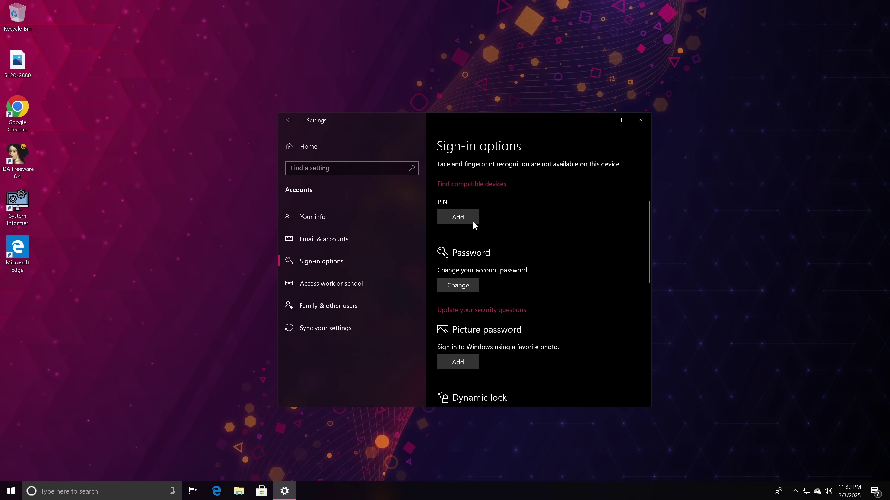
{"action": "left_click", "coordinate": [458, 217]}
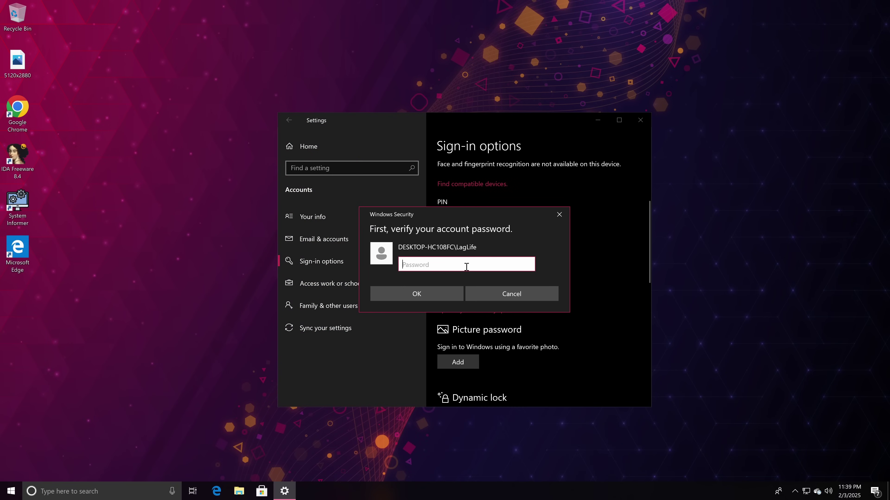
{"action": "type", "text": "•••"}
{"action": "key", "text": "Return"}
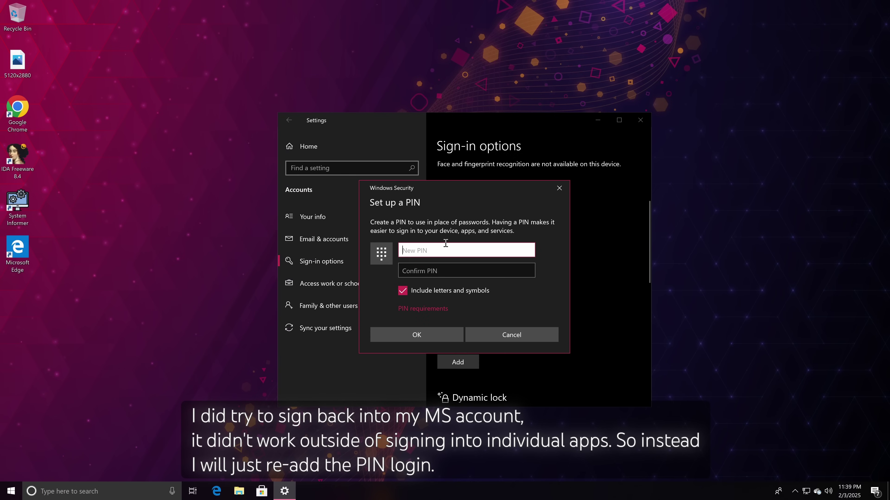
{"action": "key", "text": "Tab"}
{"action": "type", "text": "••••"}
{"action": "key", "text": "Return"}
Close Settings and lock the PC from the Start account menu.
{"action": "left_click", "coordinate": [640, 120]}
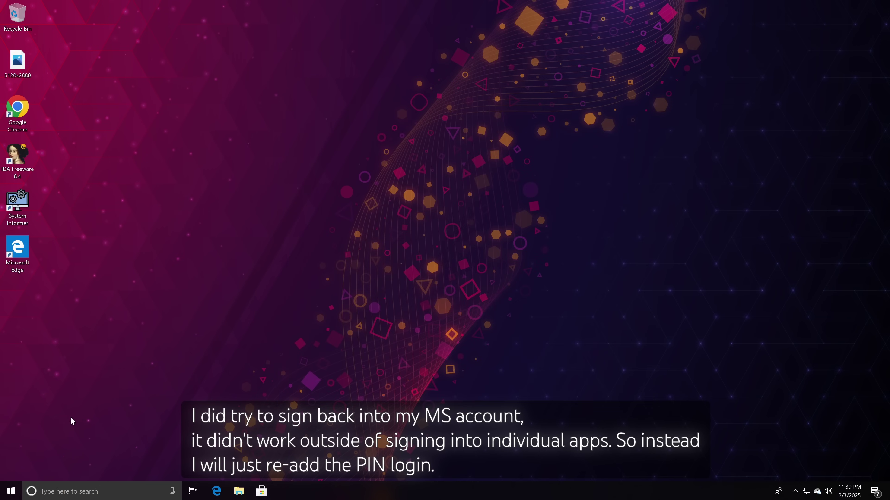
{"action": "left_click", "coordinate": [12, 492]}
{"action": "left_click", "coordinate": [14, 381]}
{"action": "left_click", "coordinate": [21, 360]}
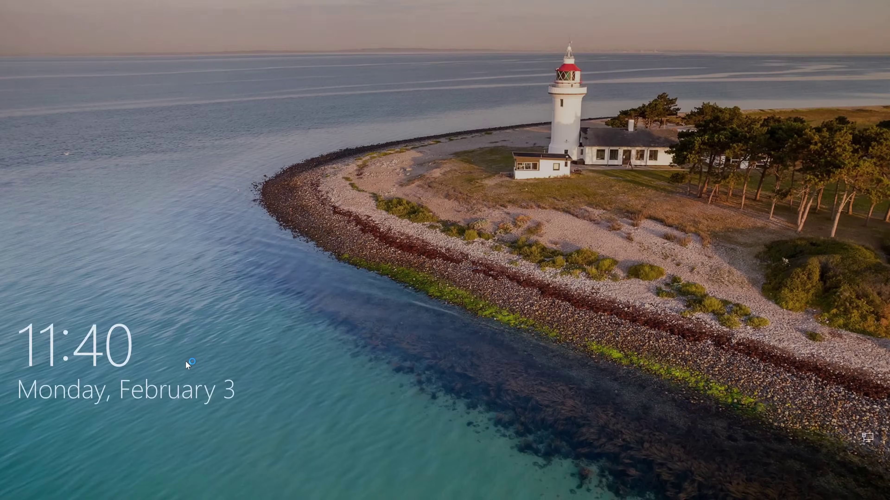
Unlock the PC and sign in to Microsoft Store with the account, verifying by PIN.
{"action": "left_click", "coordinate": [186, 361]}
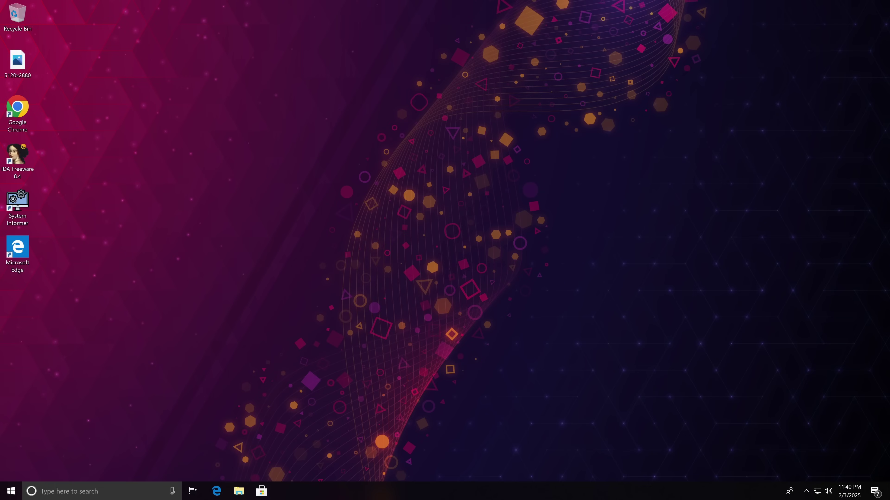
{"action": "left_click", "coordinate": [261, 491]}
{"action": "left_click", "coordinate": [579, 70]}
{"action": "left_click", "coordinate": [560, 98]}
{"action": "left_click", "coordinate": [375, 335]}
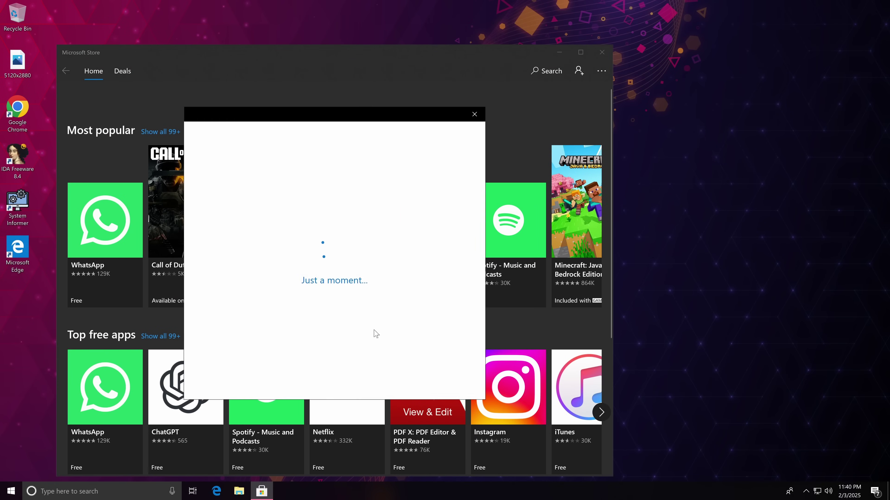
{"action": "left_click", "coordinate": [430, 372]}
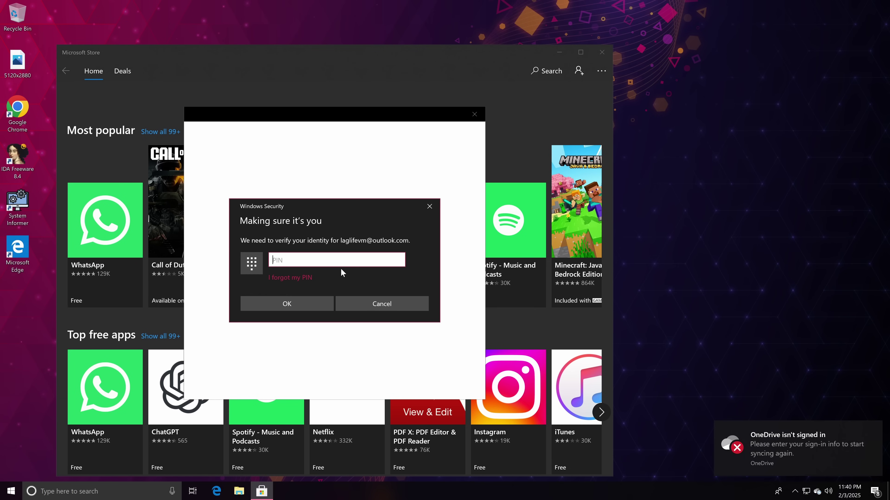
{"action": "key", "text": "Escape"}
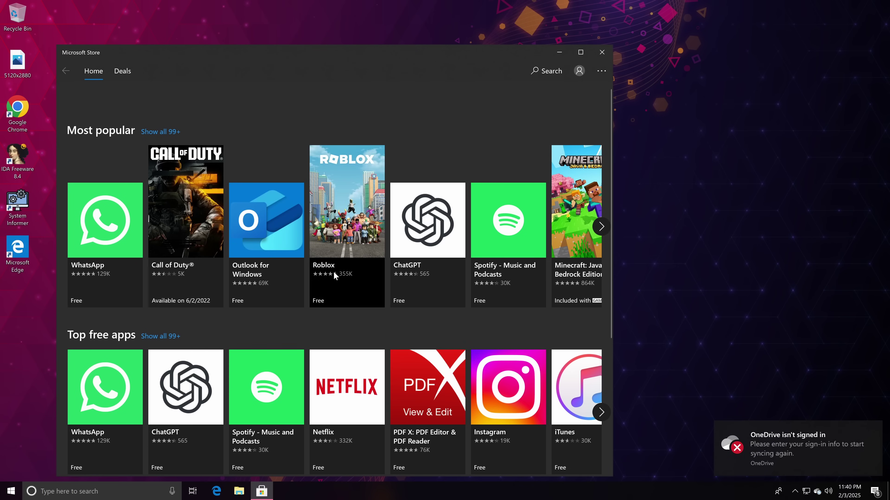
Confirm the signed-in Store account, close the Store, and launch Mail.
{"action": "left_click", "coordinate": [579, 71]}
{"action": "left_click", "coordinate": [601, 52]}
{"action": "left_click", "coordinate": [11, 491]}
{"action": "left_click", "coordinate": [269, 244]}
Dismiss Mail's add-account dialog, choose the new Outlook, and close Mail.
{"action": "left_click_drag", "start_coordinate": [293, 110], "coordinate": [654, 167]}
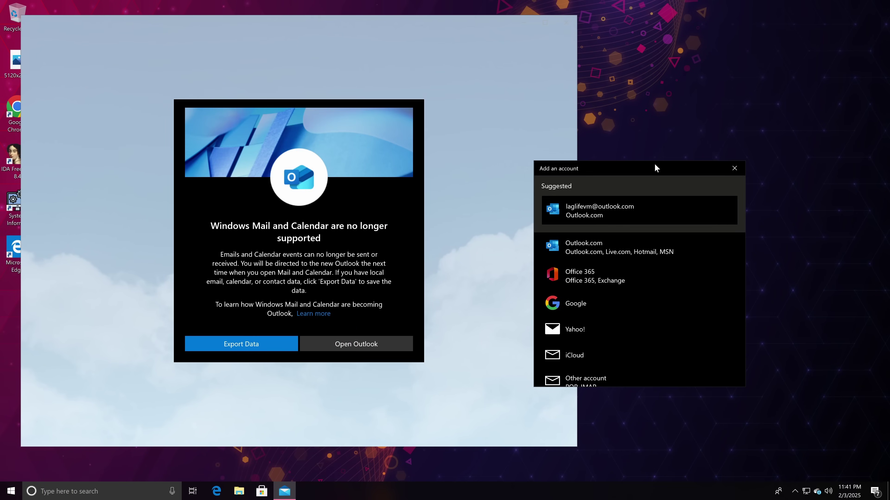
{"action": "left_click", "coordinate": [732, 168]}
{"action": "left_click", "coordinate": [314, 345]}
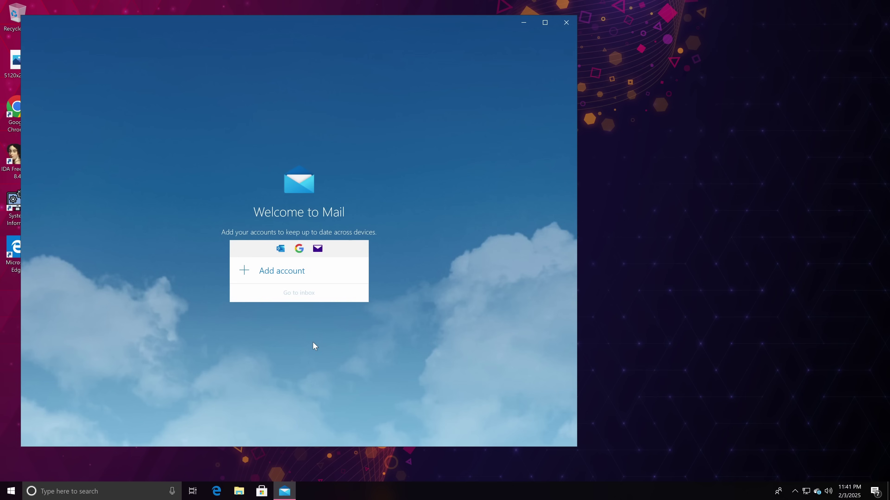
{"action": "left_click", "coordinate": [566, 23]}
In Store Downloads and updates, check the Outlook error, retry, then cancel the download.
{"action": "left_click", "coordinate": [11, 490]}
{"action": "left_click", "coordinate": [65, 402]}
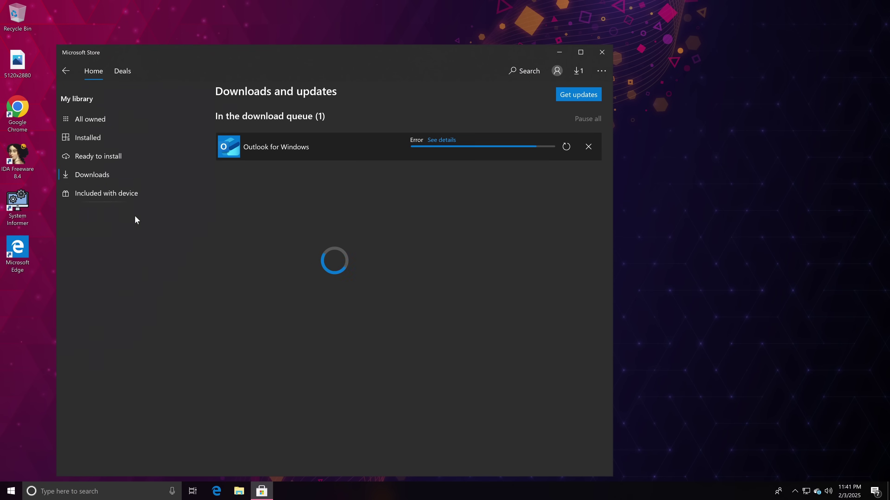
{"action": "left_click", "coordinate": [441, 139]}
{"action": "left_click", "coordinate": [387, 303]}
{"action": "left_click", "coordinate": [567, 146]}
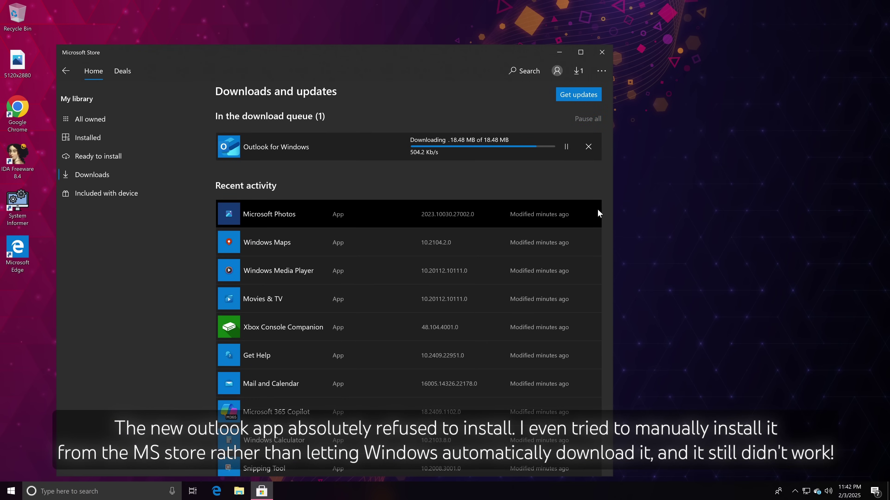
{"action": "left_click", "coordinate": [588, 146]}
Install Outlook for Windows from its Store page, dismiss error 0x80073CF6, and close the Store.
{"action": "left_click", "coordinate": [11, 491]}
{"action": "left_click", "coordinate": [207, 94]}
{"action": "left_click", "coordinate": [94, 71]}
{"action": "left_click", "coordinate": [286, 207]}
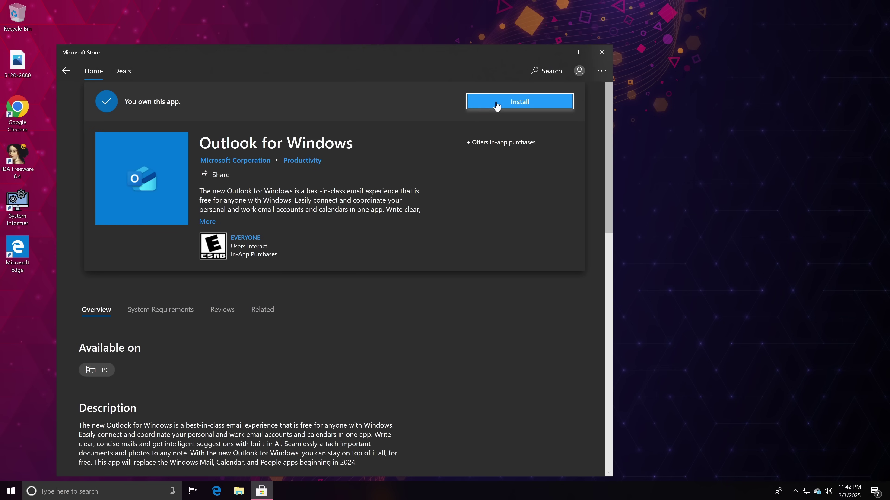
{"action": "left_click", "coordinate": [577, 71]}
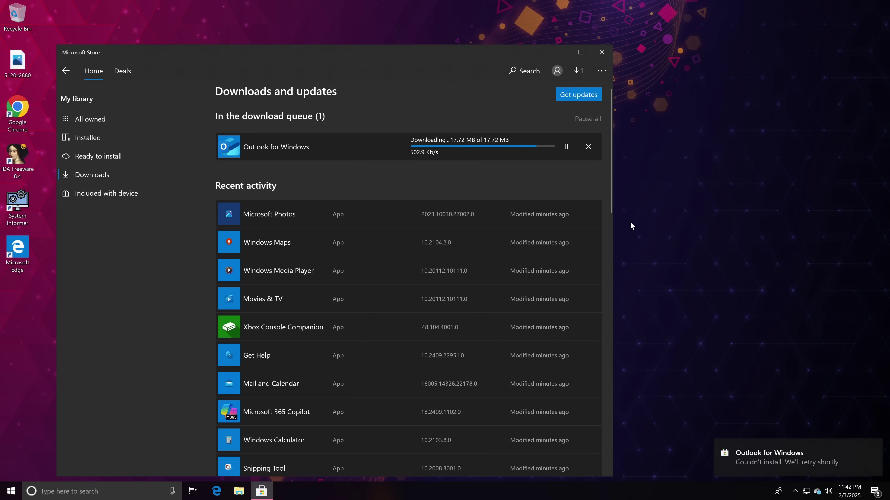
{"action": "left_click", "coordinate": [435, 139]}
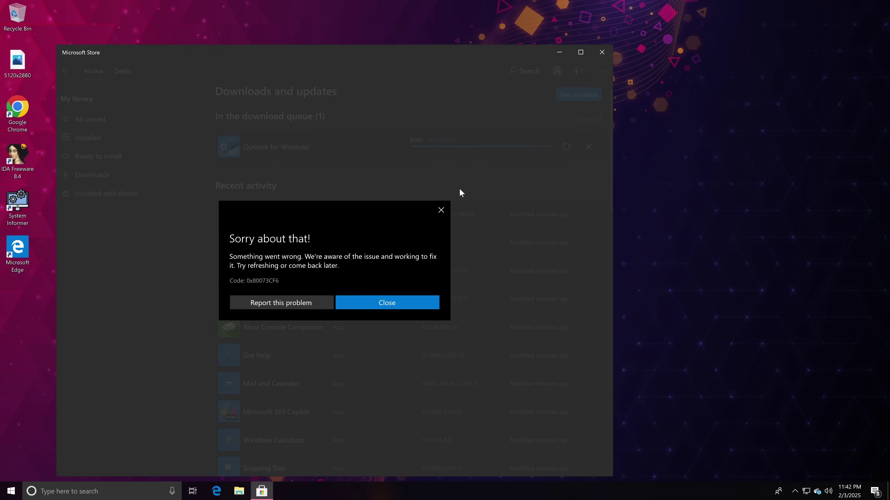
{"action": "left_click", "coordinate": [442, 211]}
{"action": "scroll", "coordinate": [463, 213], "scroll_direction": "down", "scroll_amount": 5}
{"action": "left_click", "coordinate": [601, 52]}
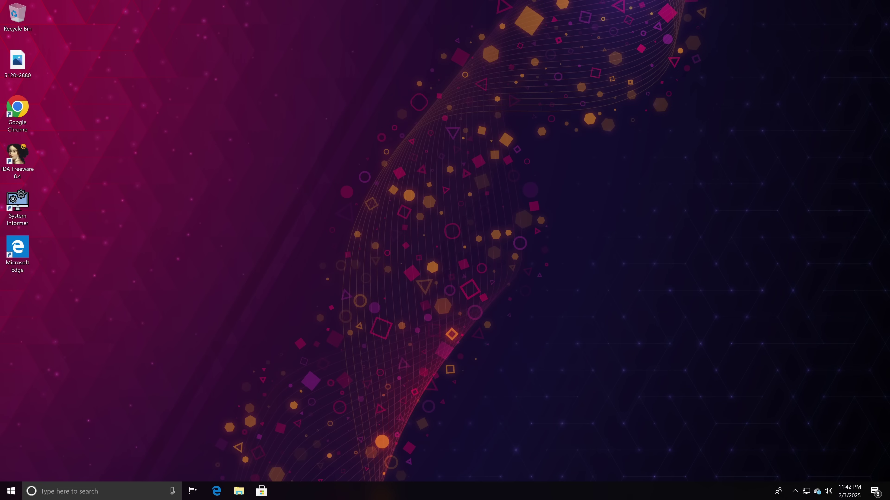
Search the web for 'Downgrading Windows 10 1903 to 1809', skim the Bing results, and close Edge.
{"action": "left_click", "coordinate": [15, 489]}
{"action": "type", "text": "Downgrading Windows"}
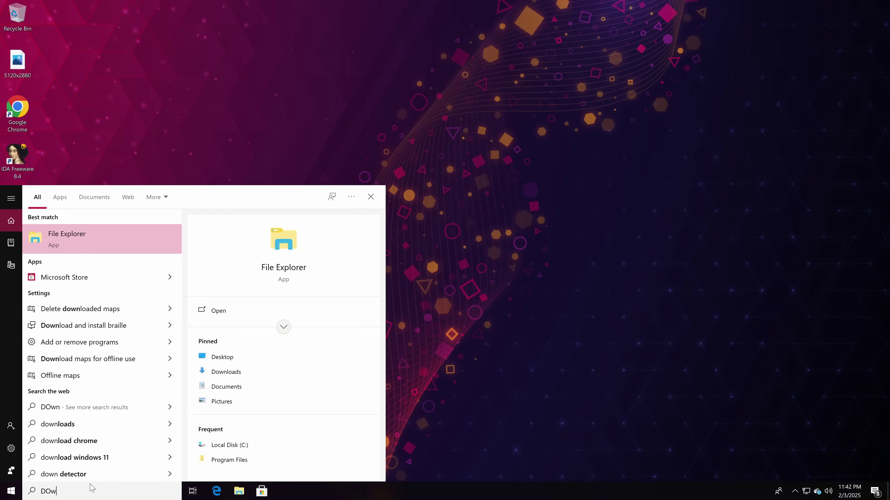
{"action": "type", "text": " 10 1903 to 1809"}
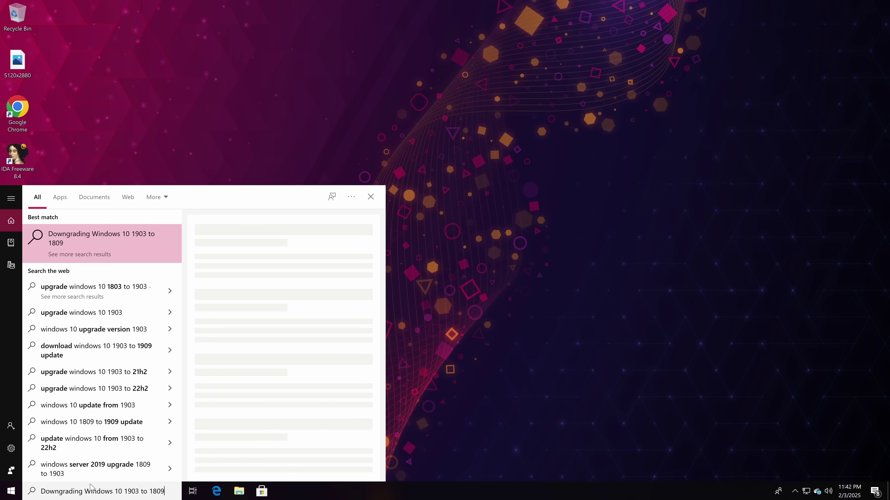
{"action": "key", "text": "Return"}
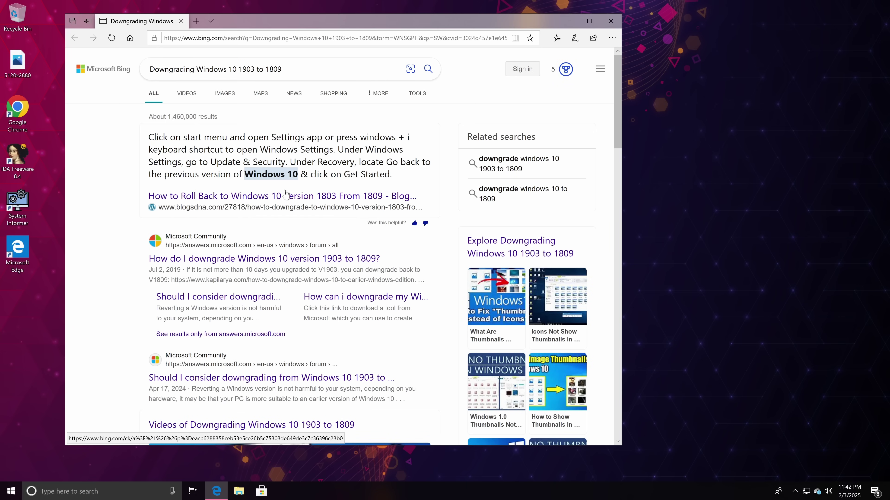
{"action": "scroll", "coordinate": [101, 213], "scroll_direction": "down", "scroll_amount": 7}
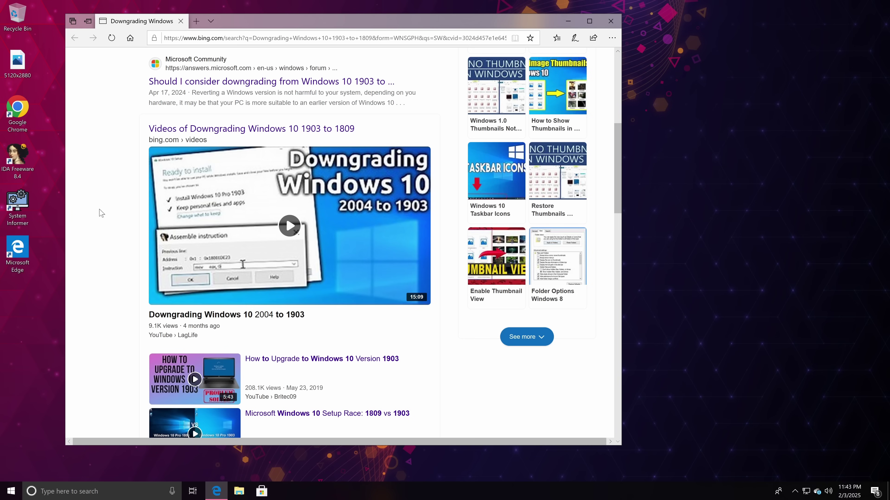
{"action": "scroll", "coordinate": [101, 212], "scroll_direction": "up", "scroll_amount": 7}
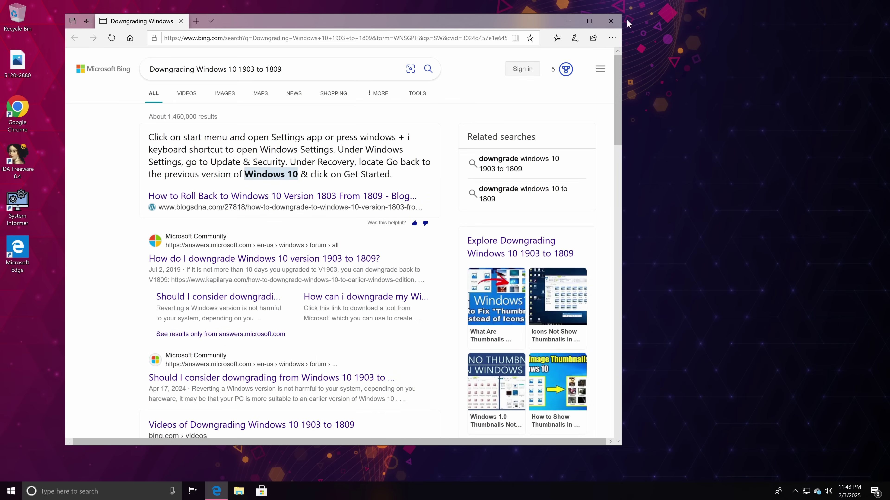
{"action": "left_click", "coordinate": [611, 21]}
Launch Chrome, dismiss the default-browser notice, and abandon profile sign-in for a new tab.
{"action": "double_click", "coordinate": [31, 120]}
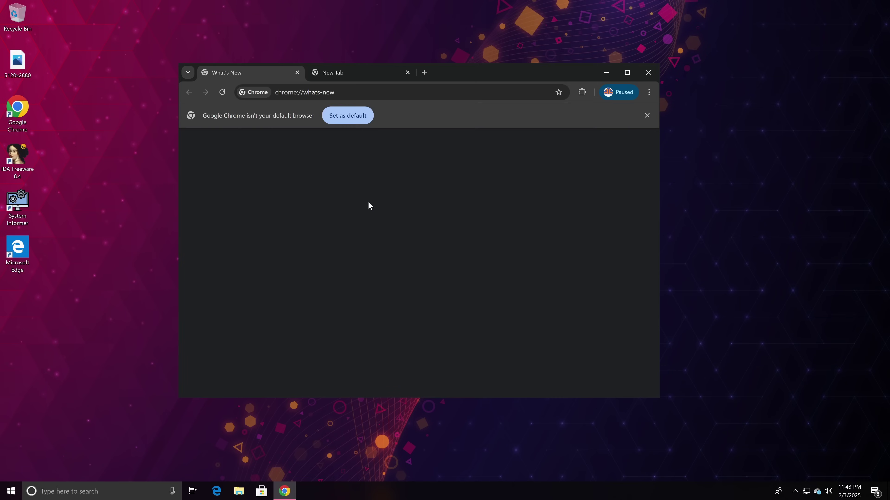
{"action": "left_click", "coordinate": [645, 116]}
{"action": "left_click", "coordinate": [618, 92]}
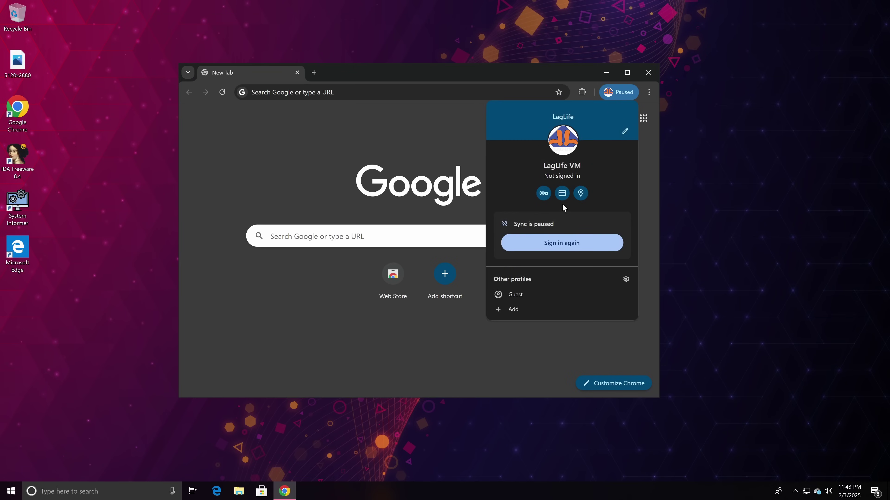
{"action": "left_click", "coordinate": [564, 240]}
{"action": "left_click", "coordinate": [577, 306]}
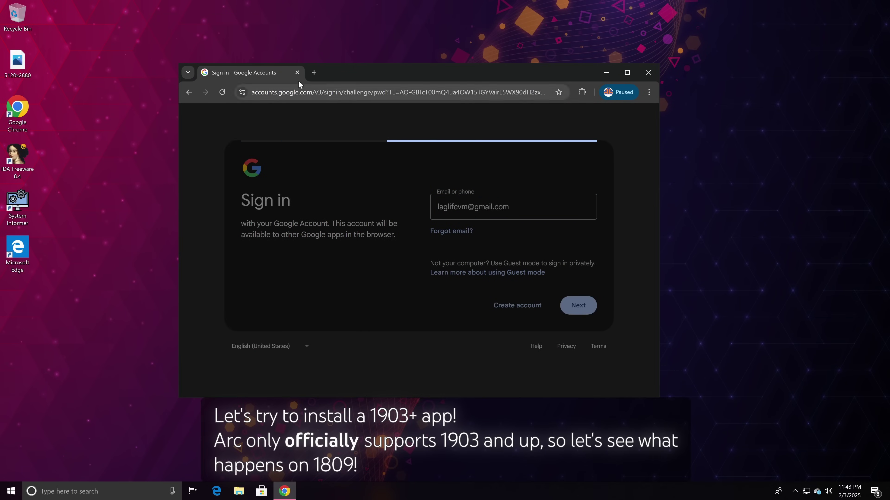
{"action": "left_click", "coordinate": [314, 72]}
Search 'arc browser' and download the Arc installer for Windows from arc.net.
{"action": "left_click", "coordinate": [293, 88]}
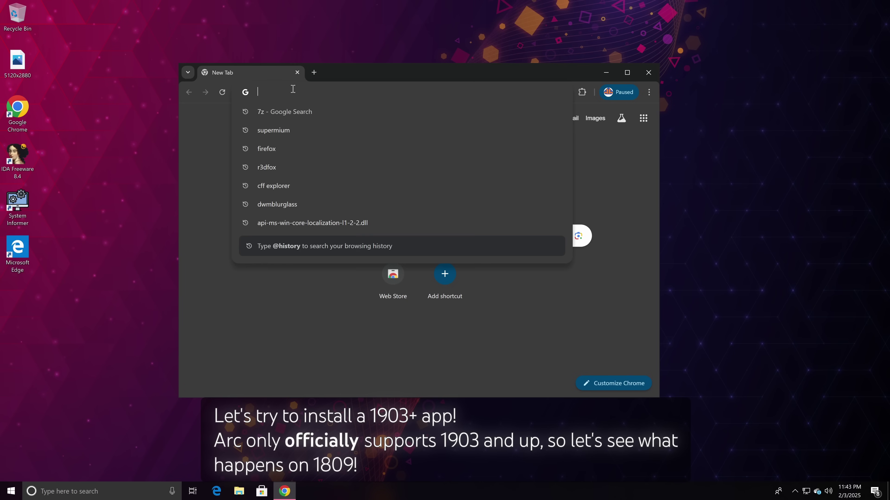
{"action": "type", "text": "arc browser"}
{"action": "key", "text": "Return"}
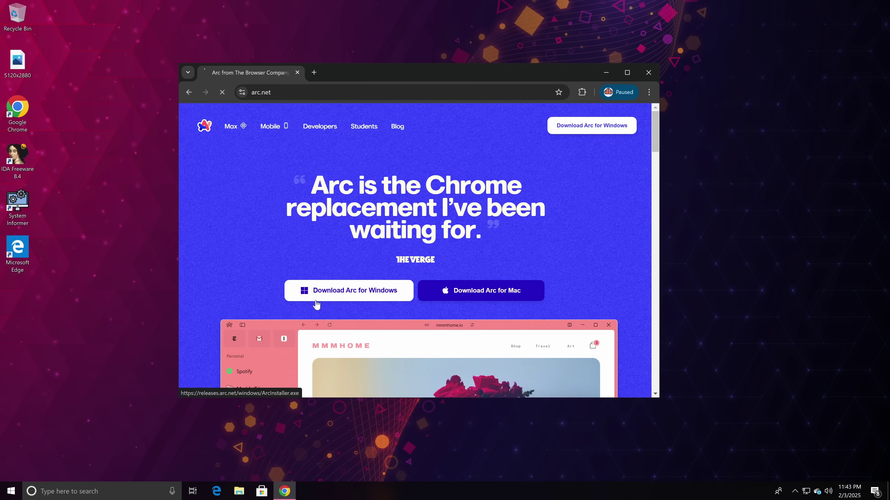
{"action": "left_click", "coordinate": [316, 300]}
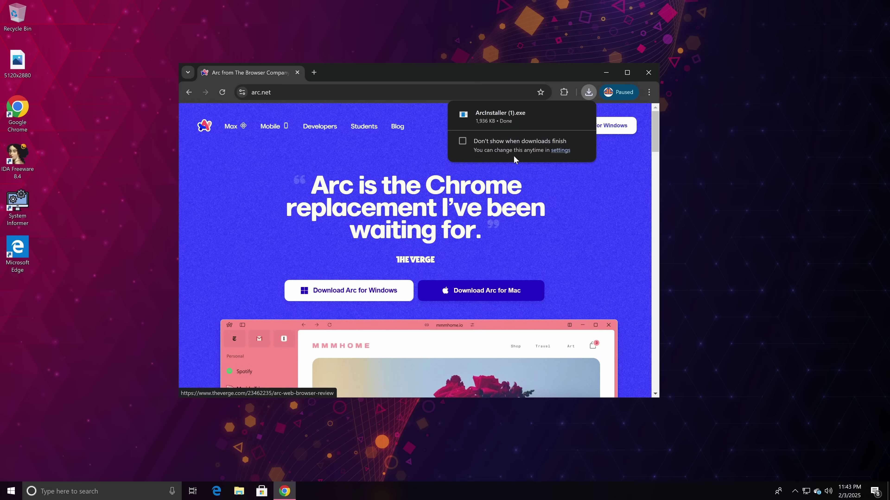
Close the stalled Arc installer window and then Chrome.
{"action": "left_click", "coordinate": [302, 498]}
{"action": "left_click_drag", "start_coordinate": [342, 66], "coordinate": [591, 148]}
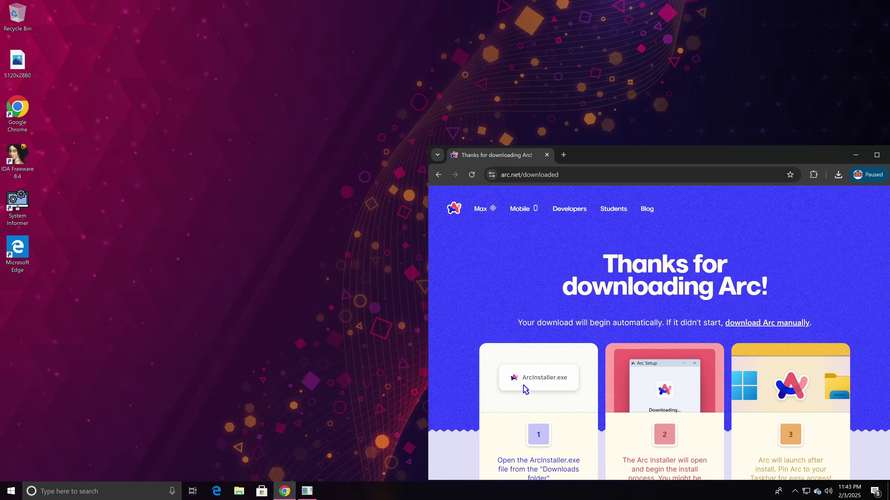
{"action": "left_click", "coordinate": [313, 490]}
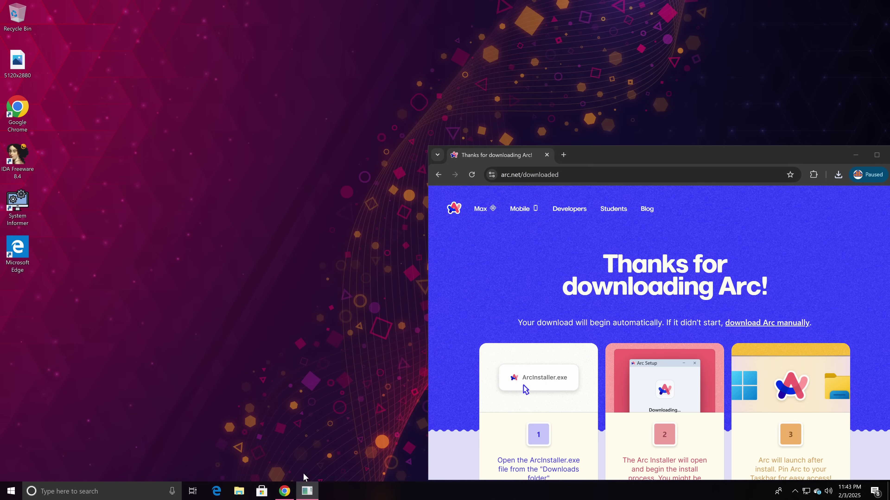
{"action": "left_click_drag", "start_coordinate": [667, 154], "coordinate": [502, 103]}
{"action": "scroll", "coordinate": [601, 226], "scroll_direction": "down", "scroll_amount": 2}
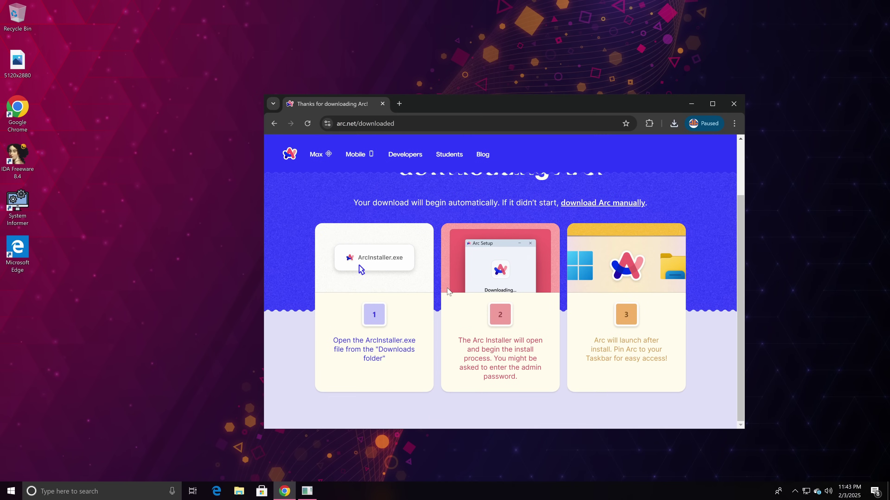
{"action": "scroll", "coordinate": [601, 226], "scroll_direction": "up", "scroll_amount": 1}
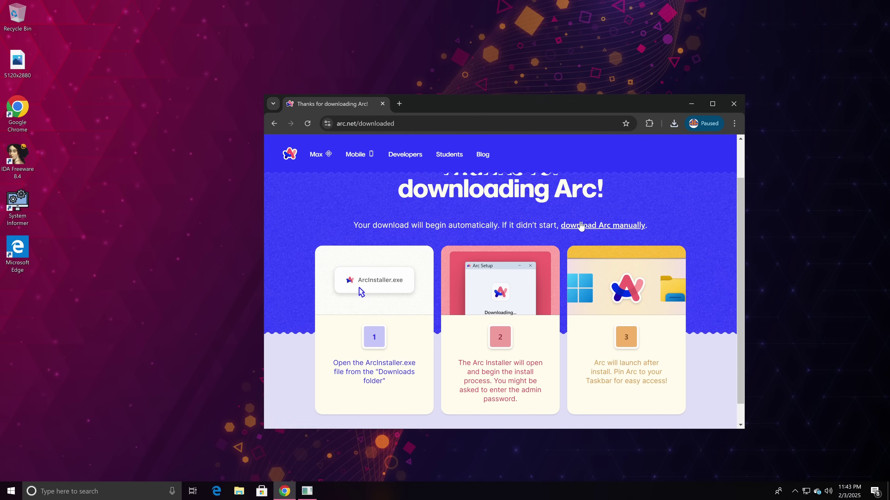
{"action": "left_click", "coordinate": [323, 471]}
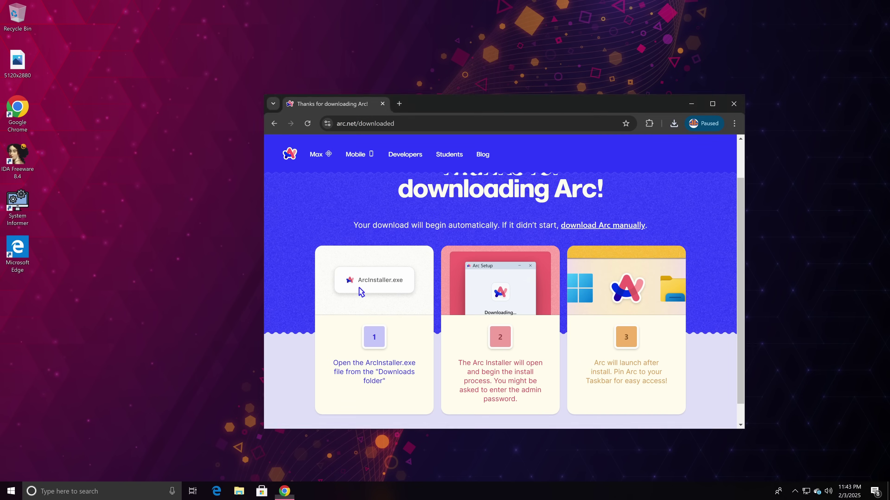
{"action": "key", "text": "alt+F4"}
Open the Downloads folder in File Explorer and run ArcInstaller as administrator.
{"action": "key", "text": "super+e"}
{"action": "left_click", "coordinate": [247, 201]}
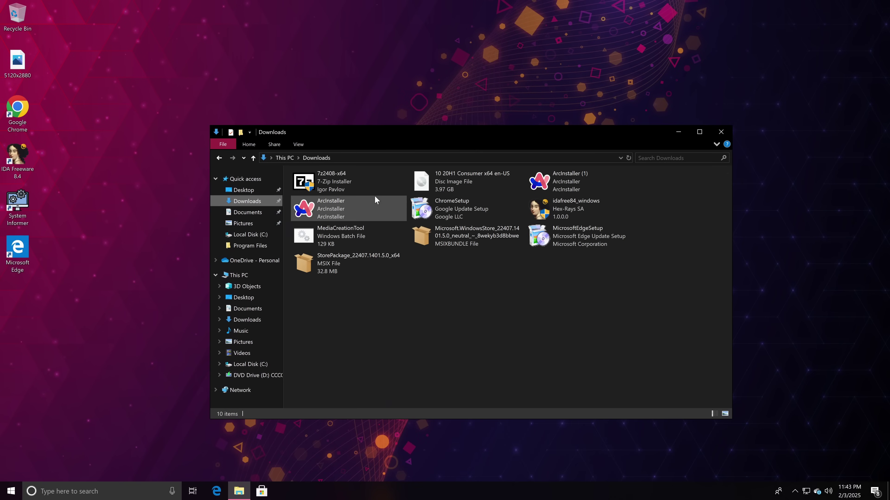
{"action": "left_click_drag", "start_coordinate": [388, 133], "coordinate": [679, 123]}
{"action": "left_click", "coordinate": [648, 210]}
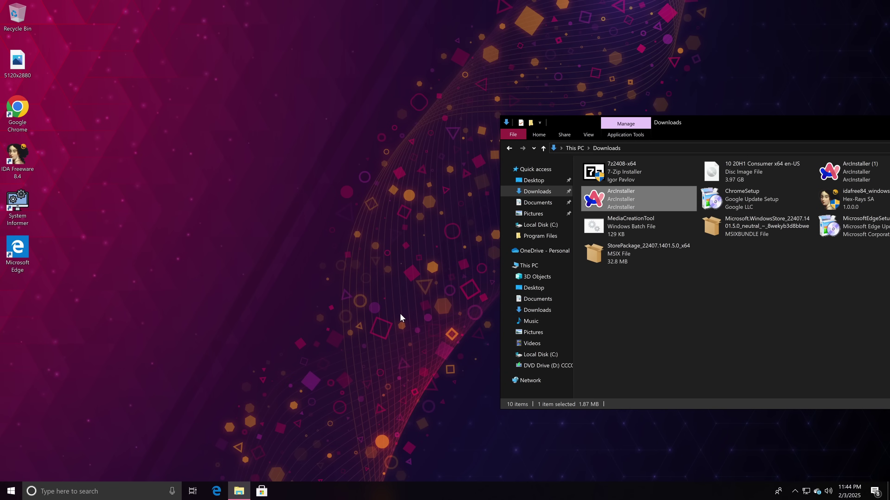
End the stuck ArcInstaller process in Task Manager, then close Task Manager.
{"action": "left_click_drag", "start_coordinate": [750, 122], "coordinate": [467, 93]}
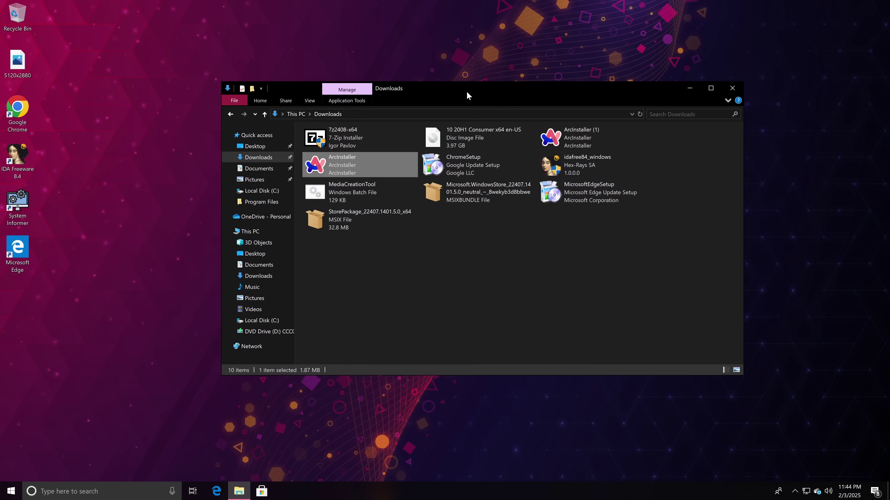
{"action": "right_click", "coordinate": [546, 136]}
{"action": "right_click", "coordinate": [536, 490]}
{"action": "left_click", "coordinate": [568, 445]}
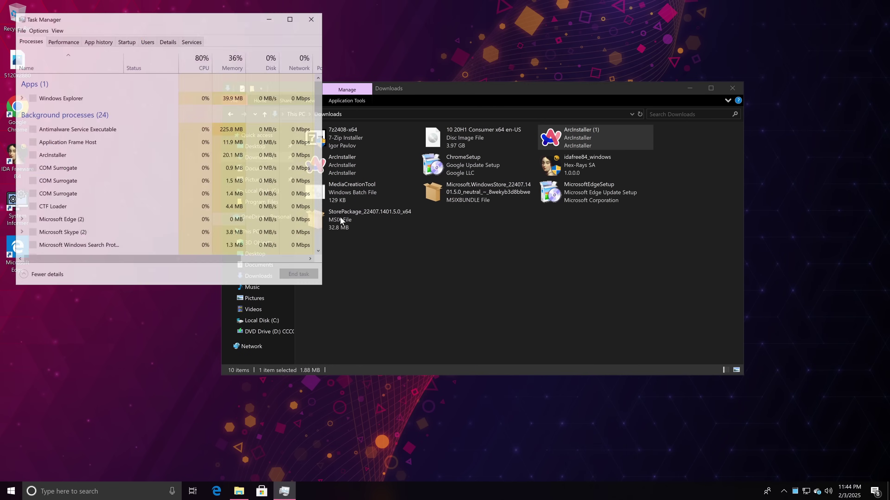
{"action": "left_click", "coordinate": [143, 179]}
{"action": "left_click", "coordinate": [299, 275]}
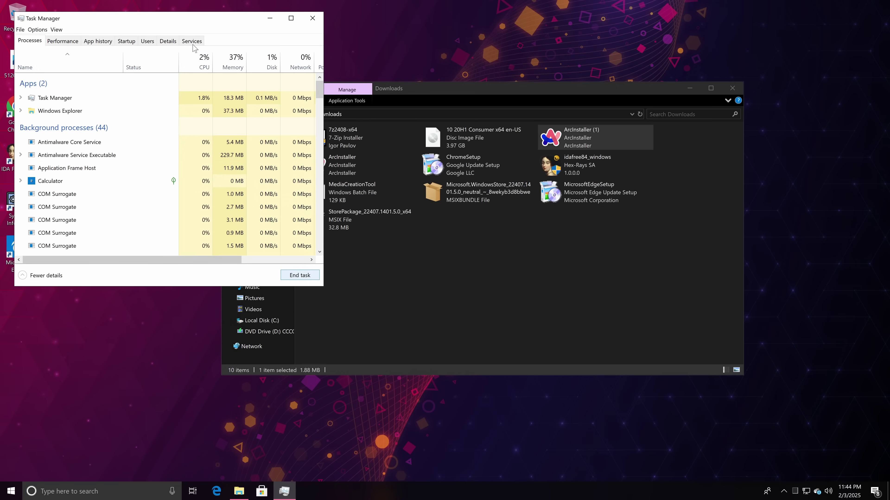
{"action": "left_click", "coordinate": [168, 40]}
{"action": "scroll", "coordinate": [182, 143], "scroll_direction": "down", "scroll_amount": 5}
{"action": "scroll", "coordinate": [182, 144], "scroll_direction": "down", "scroll_amount": 10}
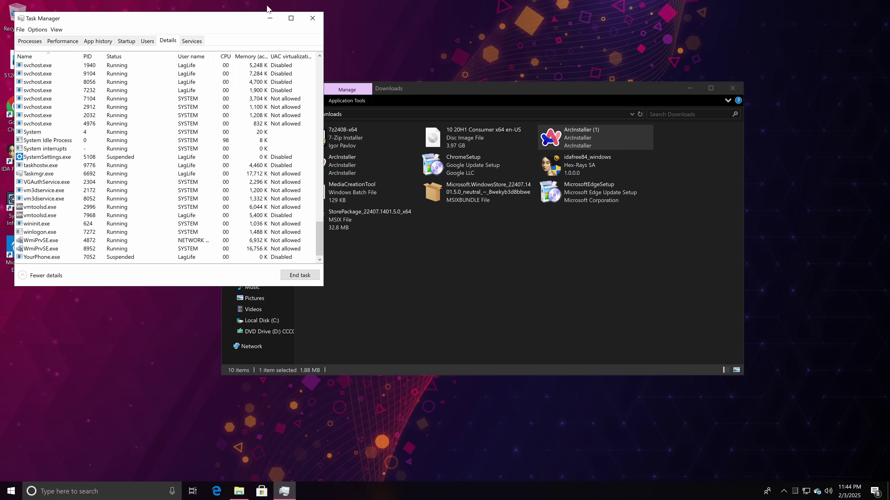
{"action": "left_click", "coordinate": [311, 17]}
Run ArcInstaller (1) as administrator, accept the UAC prompt, and close the Downloads window.
{"action": "right_click", "coordinate": [566, 134]}
{"action": "left_click", "coordinate": [595, 154]}
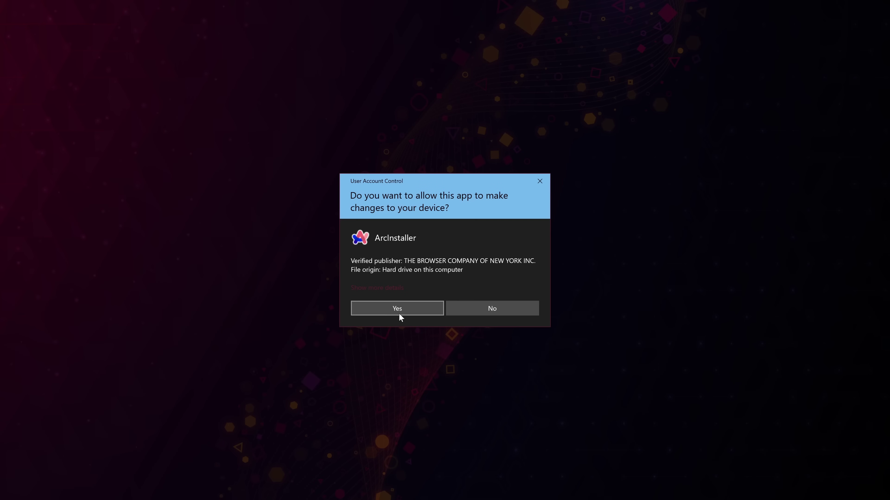
{"action": "left_click", "coordinate": [399, 313]}
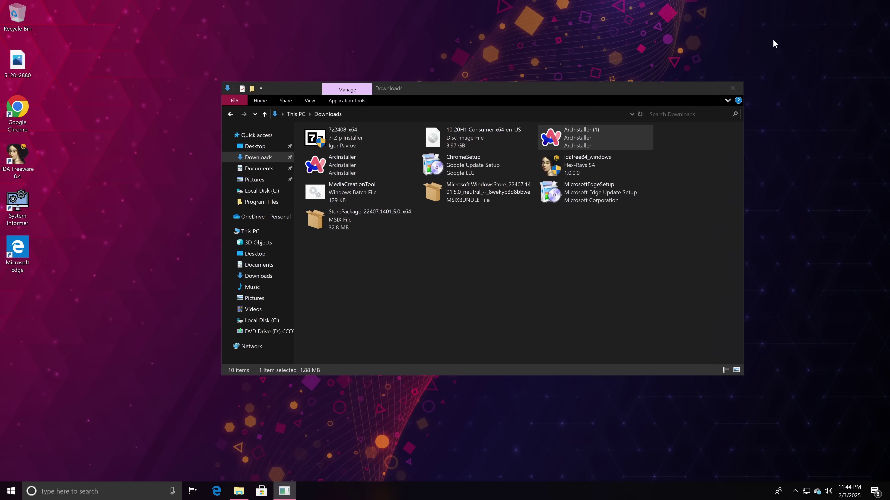
{"action": "left_click", "coordinate": [732, 88]}
Try to bring the ArcInstaller window to the front from Task Manager's expanded process entry.
{"action": "right_click", "coordinate": [454, 488]}
{"action": "left_click", "coordinate": [483, 440]}
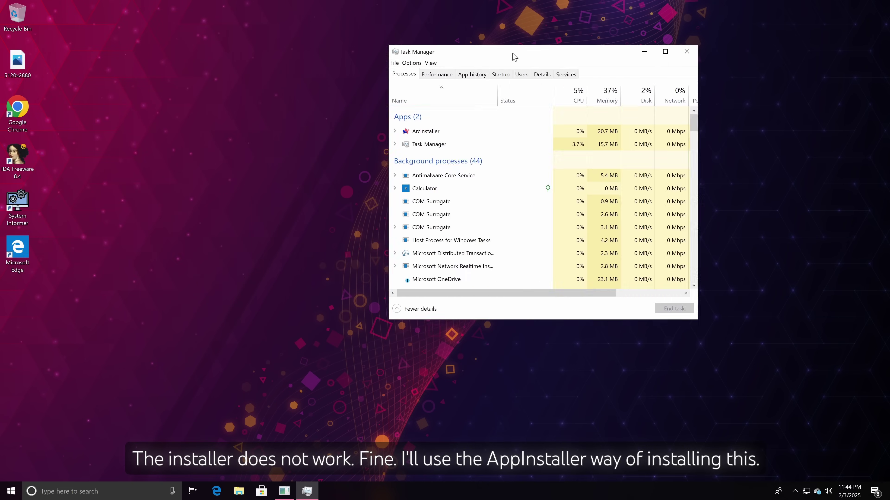
{"action": "left_click_drag", "start_coordinate": [514, 57], "coordinate": [633, 61]}
{"action": "left_click", "coordinate": [514, 135]}
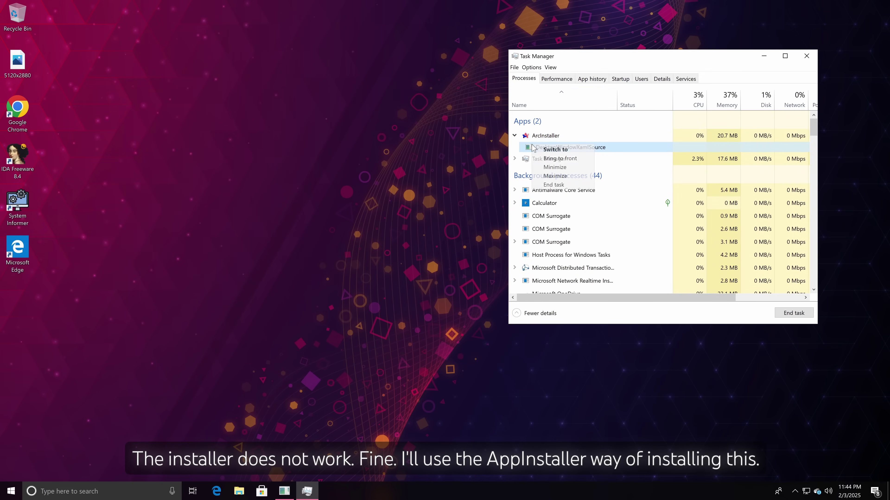
{"action": "right_click", "coordinate": [549, 147]}
{"action": "left_click", "coordinate": [562, 175]}
{"action": "right_click", "coordinate": [570, 147]}
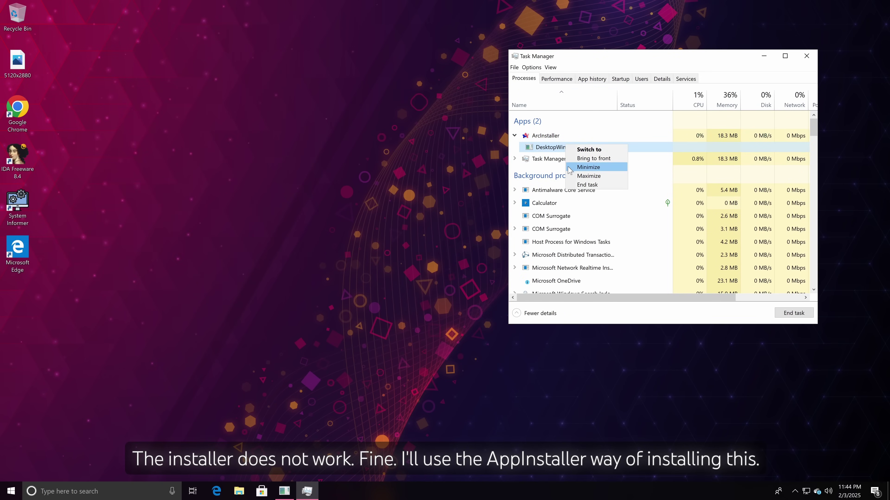
{"action": "left_click", "coordinate": [583, 177]}
{"action": "key", "text": "alt+Tab"}
{"action": "key", "text": "alt+Tab"}
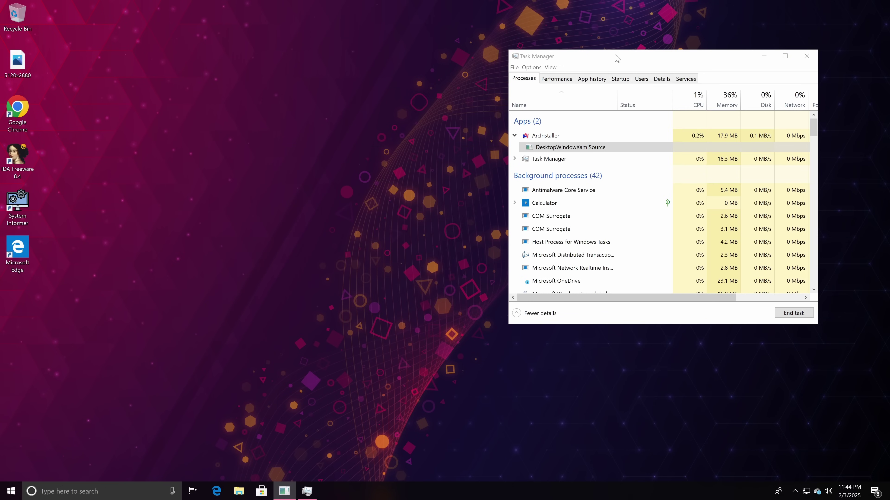
{"action": "key", "text": "alt+Tab"}
Close the unresponsive ArcInstaller window from its taskbar icon.
{"action": "right_click", "coordinate": [544, 151]}
{"action": "key", "text": "Escape"}
{"action": "right_click", "coordinate": [284, 491]}
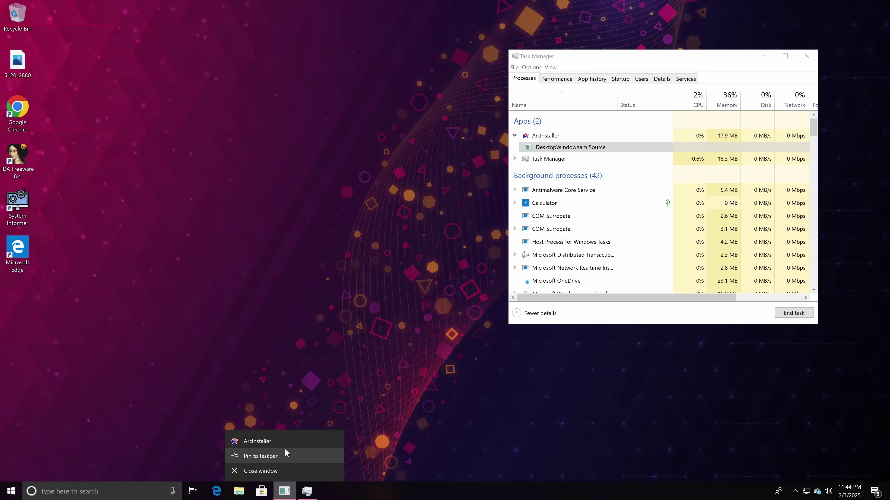
{"action": "left_click", "coordinate": [270, 471]}
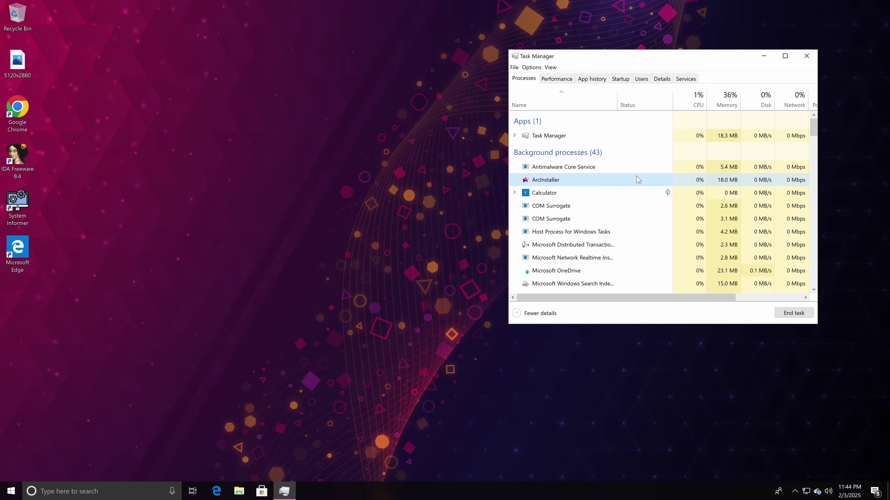
Launch Chrome, search 'arc appinstaller', and open Arc's Windows release notes.
{"action": "left_click", "coordinate": [806, 56]}
{"action": "double_click", "coordinate": [13, 127]}
{"action": "type", "text": "arc appinstaller"}
{"action": "key", "text": "Return"}
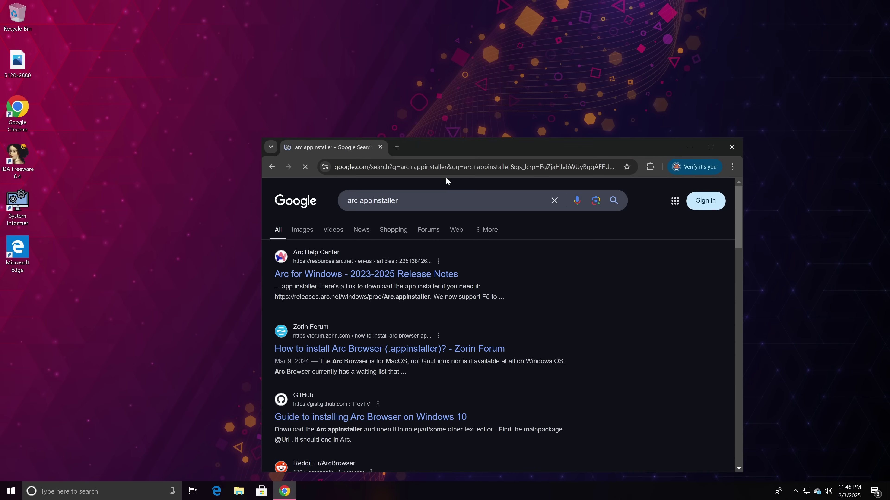
{"action": "left_click", "coordinate": [423, 277]}
Find 'appinst' on the release notes page and open the Arc.appinstaller link.
{"action": "scroll", "coordinate": [510, 320], "scroll_direction": "down", "scroll_amount": 5}
{"action": "scroll", "coordinate": [510, 320], "scroll_direction": "down", "scroll_amount": 5}
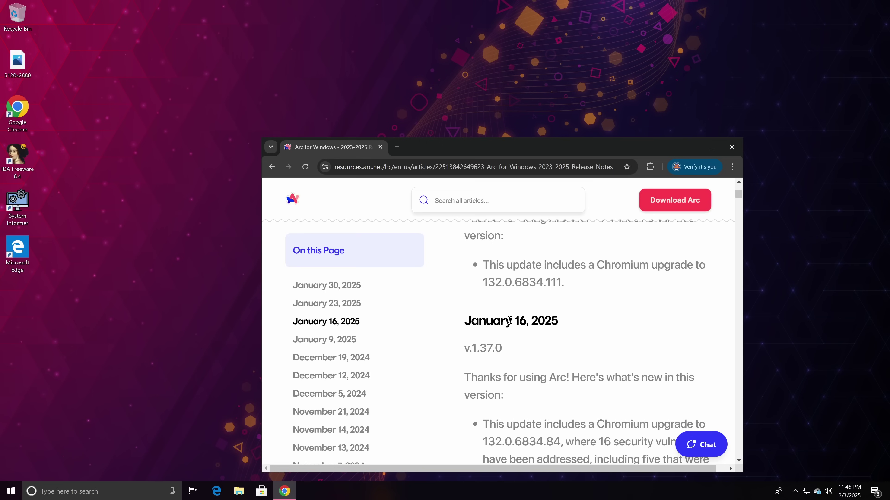
{"action": "key", "text": "ctrl+f"}
{"action": "type", "text": "appinstaller"}
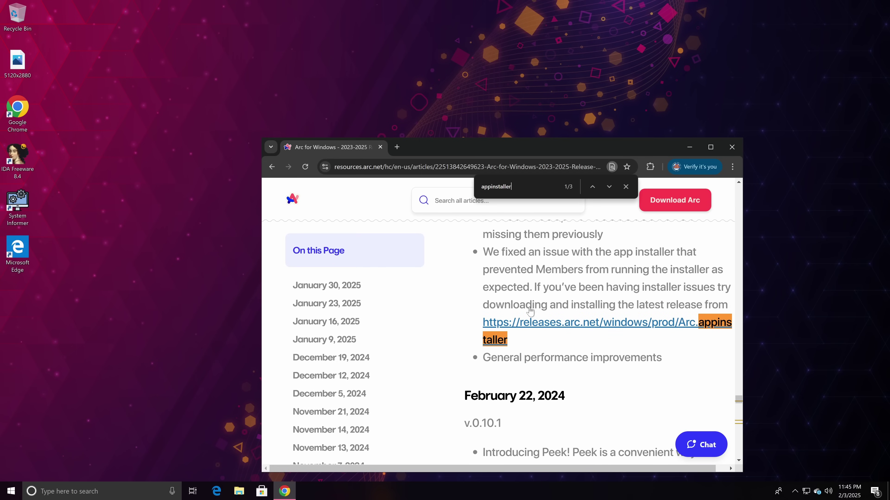
{"action": "left_click", "coordinate": [626, 186]}
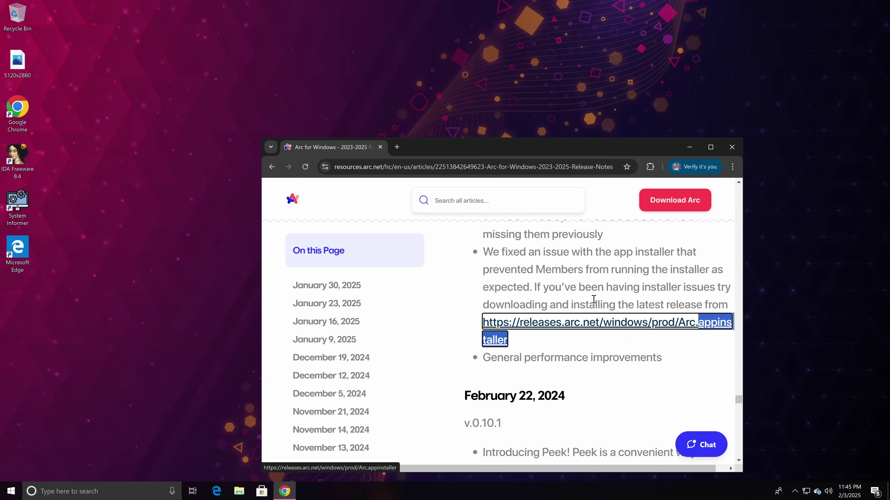
{"action": "left_click", "coordinate": [586, 331]}
{"action": "left_click", "coordinate": [567, 189]}
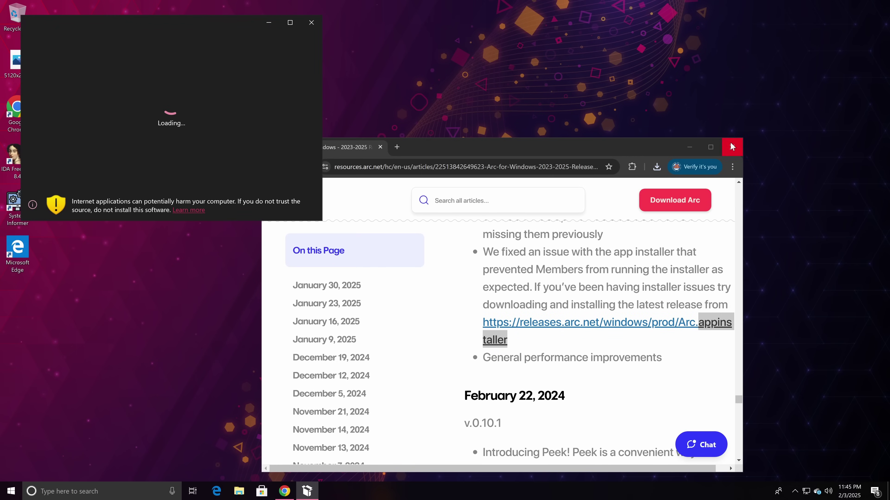
Start the Arc installation in App Installer and briefly check the Downloads folder.
{"action": "left_click", "coordinate": [732, 147]}
{"action": "left_click_drag", "start_coordinate": [87, 28], "coordinate": [141, 65]}
{"action": "left_click", "coordinate": [274, 190]}
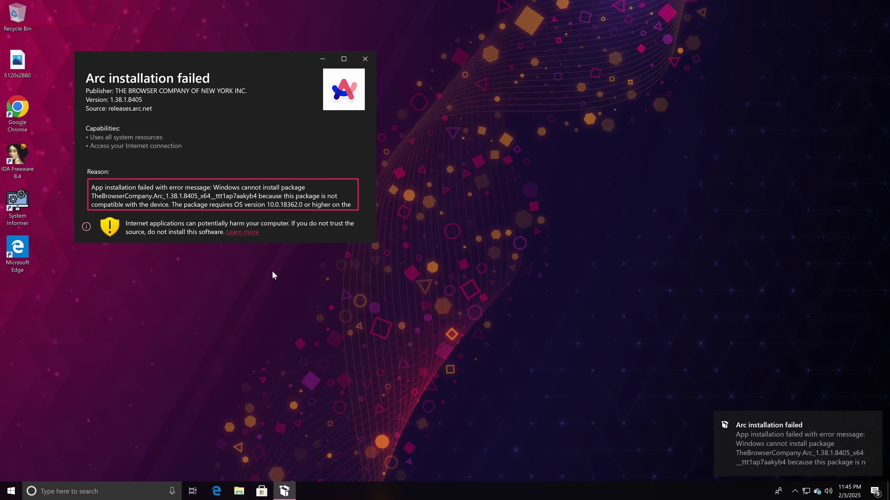
{"action": "left_click", "coordinate": [239, 491]}
{"action": "double_click", "coordinate": [433, 151]}
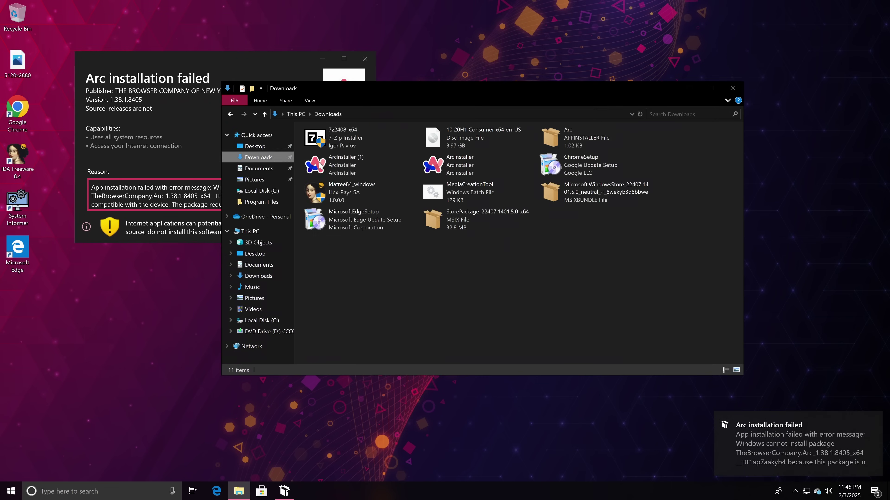
{"action": "left_click", "coordinate": [732, 88]}
Read the failure reason requiring OS 10.0.18362.0, view version info, and close the installer.
{"action": "scroll", "coordinate": [293, 198], "scroll_direction": "down", "scroll_amount": 1}
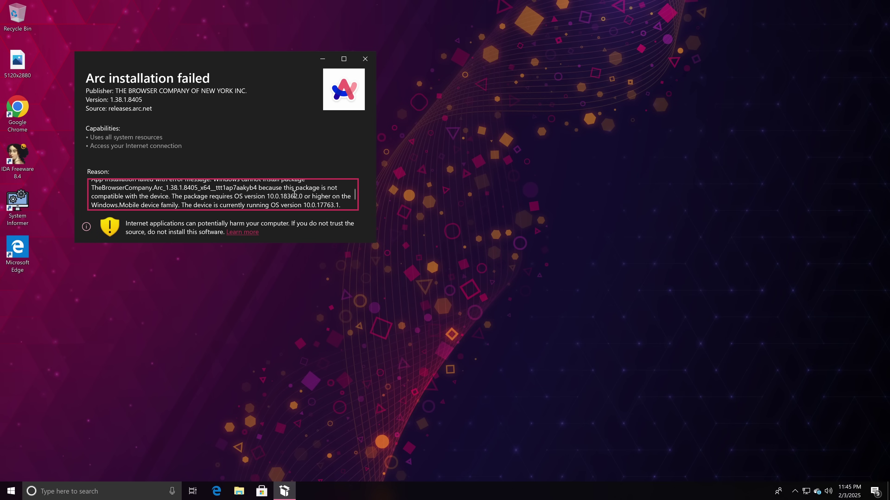
{"action": "scroll", "coordinate": [301, 192], "scroll_direction": "down", "scroll_amount": 1}
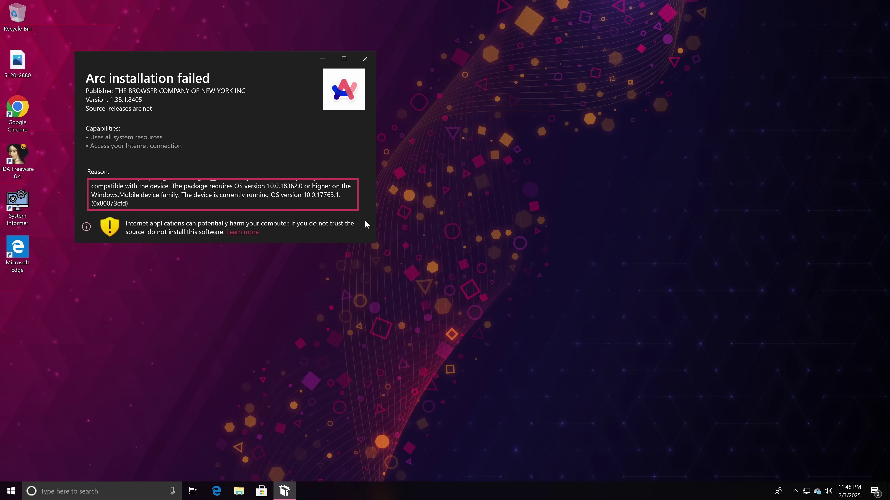
{"action": "left_click", "coordinate": [81, 229]}
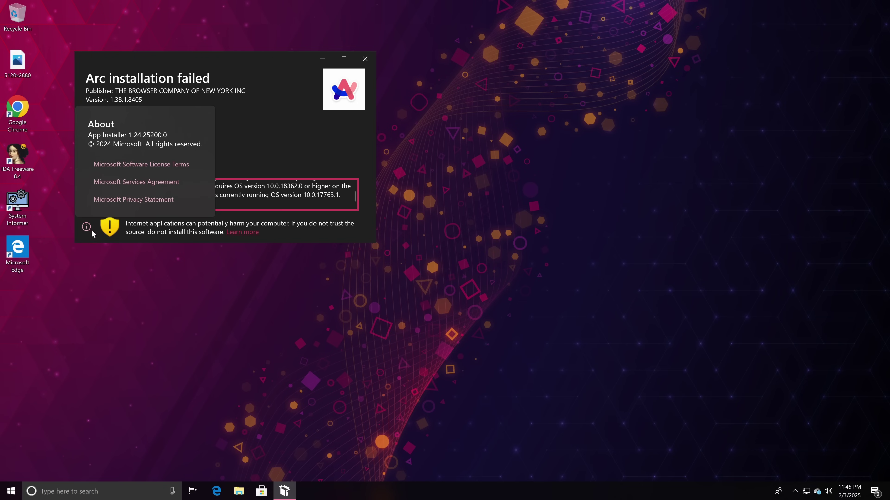
{"action": "left_click", "coordinate": [359, 163]}
{"action": "left_click", "coordinate": [365, 59]}
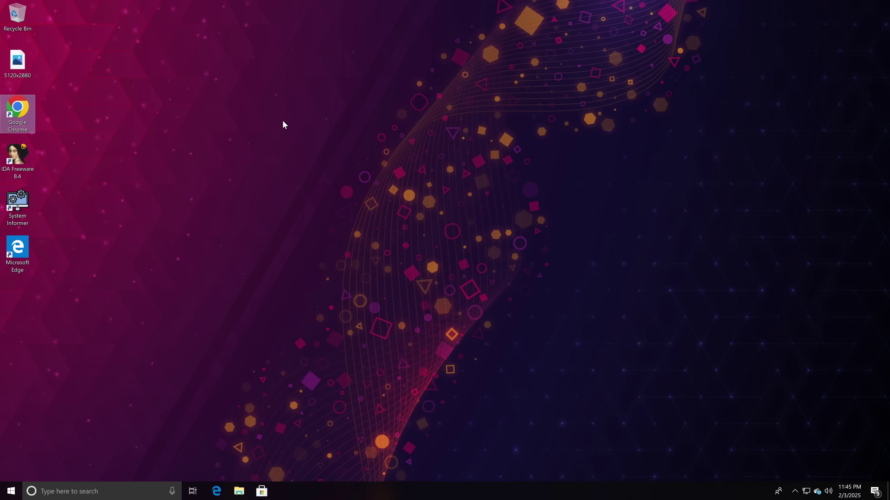
Open About Windows (winver) showing version 1809 and move it to the top right.
{"action": "left_click_drag", "start_coordinate": [179, 121], "coordinate": [476, 327]}
{"action": "left_click_drag", "start_coordinate": [228, 140], "coordinate": [412, 263]}
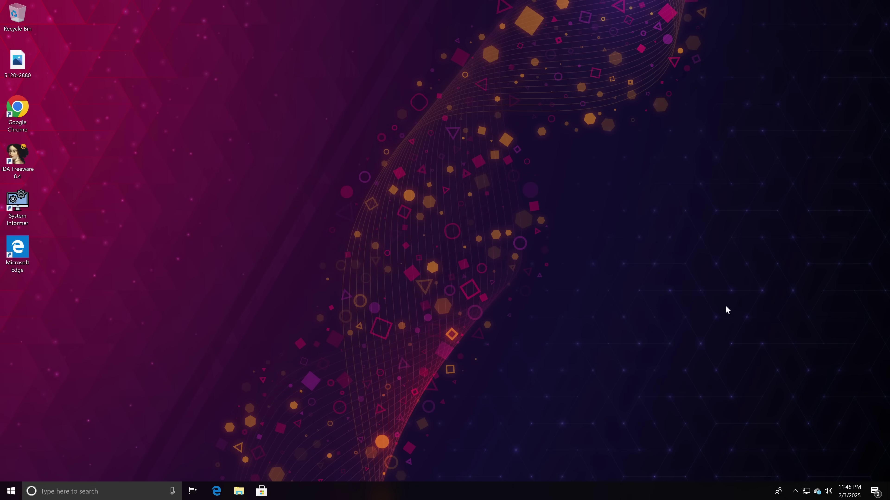
{"action": "key", "text": "super+r"}
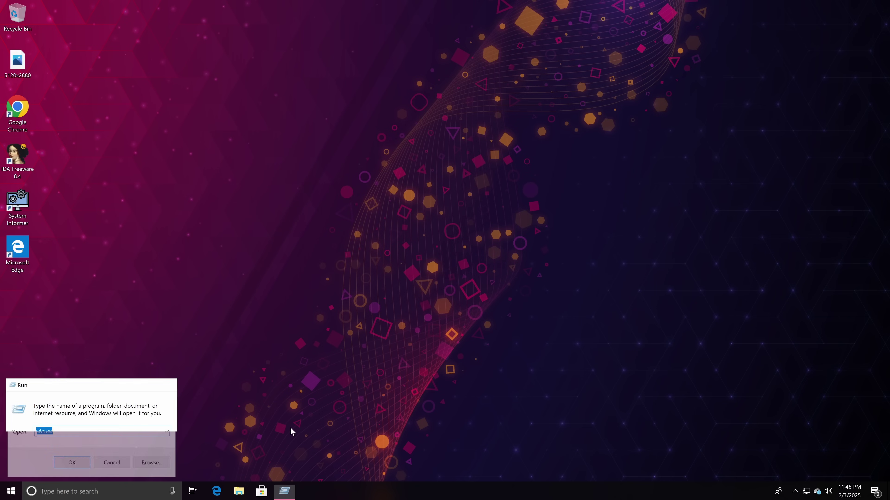
{"action": "key", "text": "Return"}
{"action": "left_click_drag", "start_coordinate": [83, 20], "coordinate": [689, 24]}
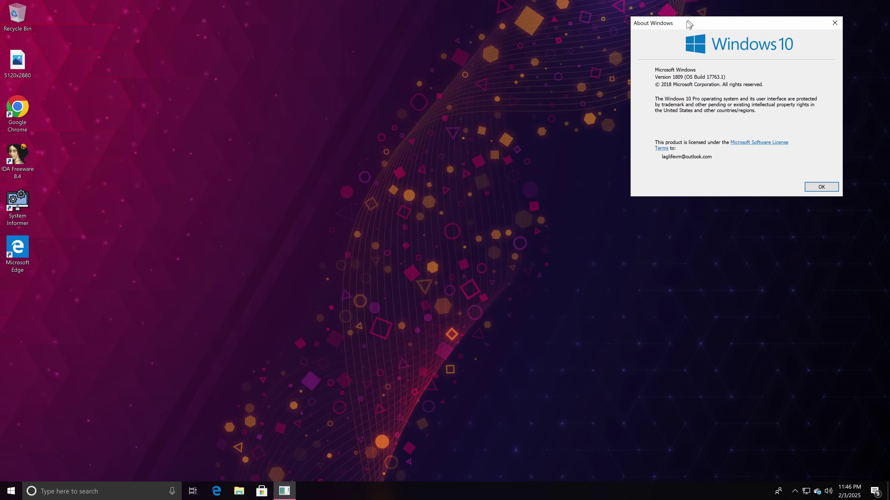
Delete every file in the Downloads folder.
{"action": "left_click", "coordinate": [239, 496]}
{"action": "left_click", "coordinate": [257, 157]}
{"action": "left_click", "coordinate": [250, 233]}
{"action": "double_click", "coordinate": [348, 175]}
{"action": "key", "text": "ctrl+a"}
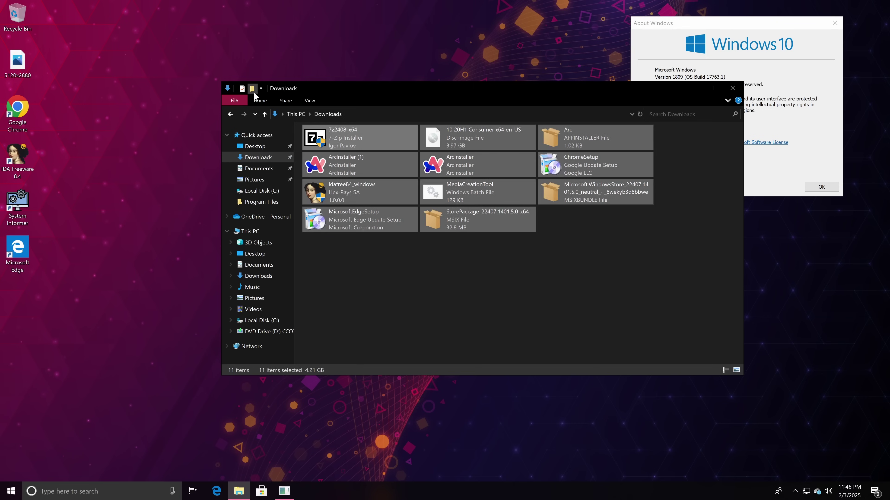
{"action": "key", "text": "Delete"}
Eject the disc from DVD Drive (D:) in This PC.
{"action": "left_click", "coordinate": [252, 233]}
{"action": "left_click_drag", "start_coordinate": [359, 90], "coordinate": [223, 161]}
{"action": "right_click", "coordinate": [331, 298]}
{"action": "left_click", "coordinate": [343, 394]}
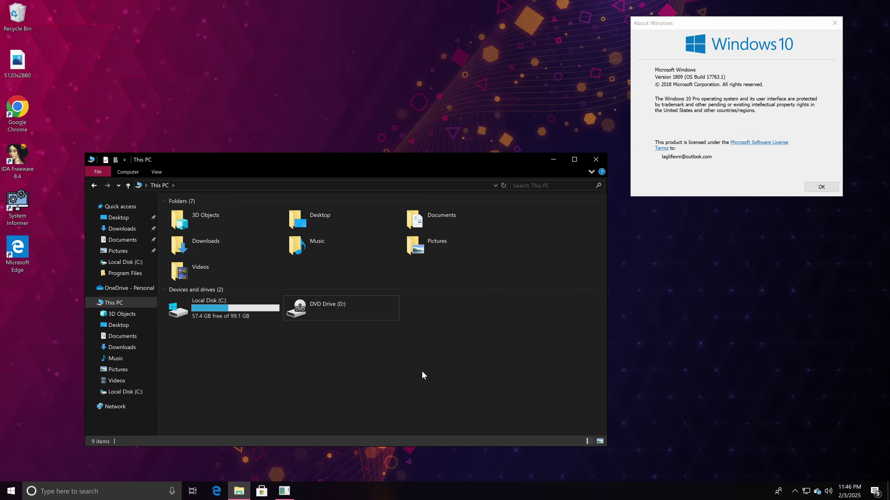
Open the 5120x2880 image from the desktop, look at the viewer's settings, then close it.
{"action": "left_click", "coordinate": [17, 63]}
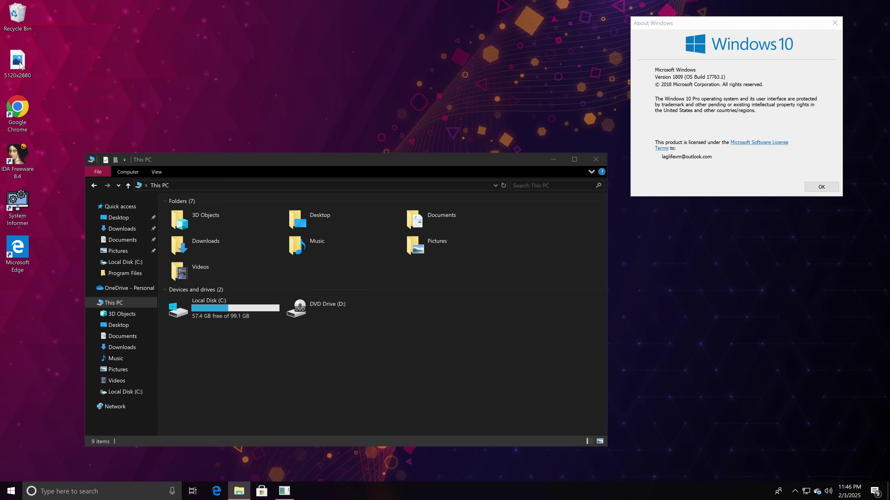
{"action": "double_click", "coordinate": [18, 63]}
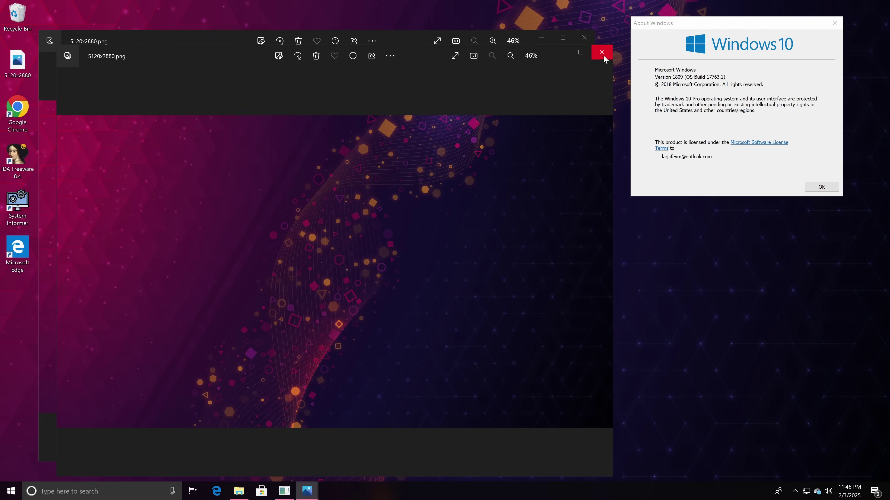
{"action": "left_click", "coordinate": [372, 40]}
{"action": "scroll", "coordinate": [332, 159], "scroll_direction": "down", "scroll_amount": 3}
{"action": "left_click", "coordinate": [293, 237]}
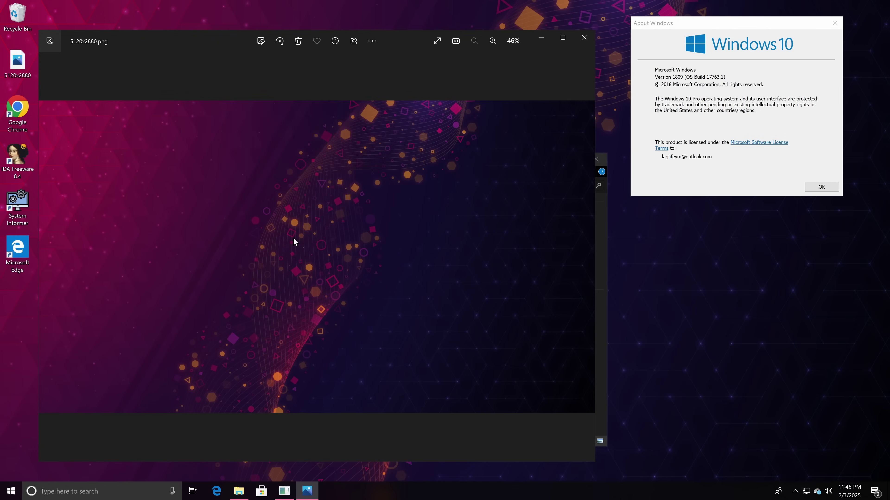
{"action": "left_click", "coordinate": [584, 37]}
Close File Explorer and briefly open and close Calculator from the Start menu.
{"action": "left_click", "coordinate": [600, 159]}
{"action": "left_click", "coordinate": [11, 491]}
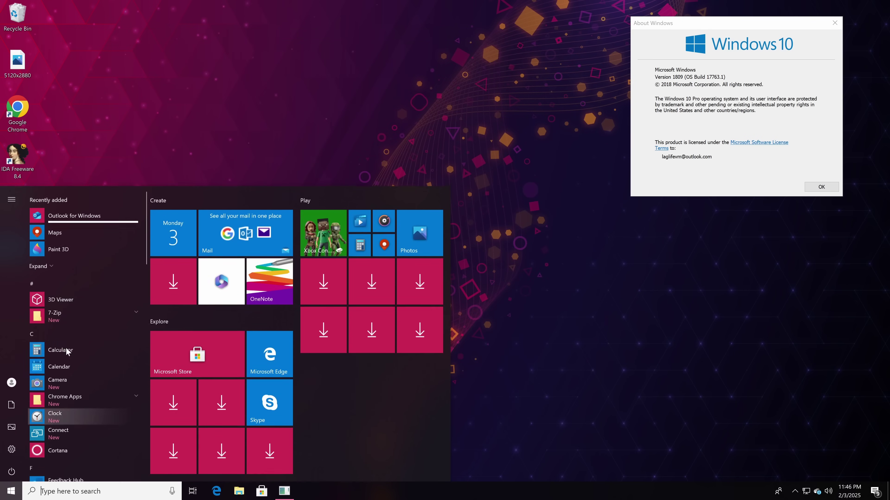
{"action": "left_click", "coordinate": [60, 352]}
{"action": "left_click", "coordinate": [371, 22]}
{"action": "left_click", "coordinate": [11, 491]}
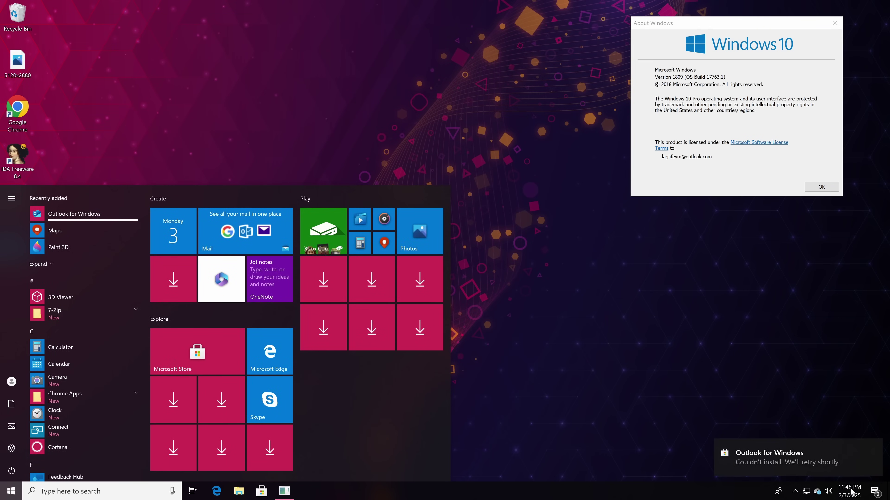
Clear all notifications in Action Center and check the OneDrive status panel.
{"action": "left_click", "coordinate": [874, 491]}
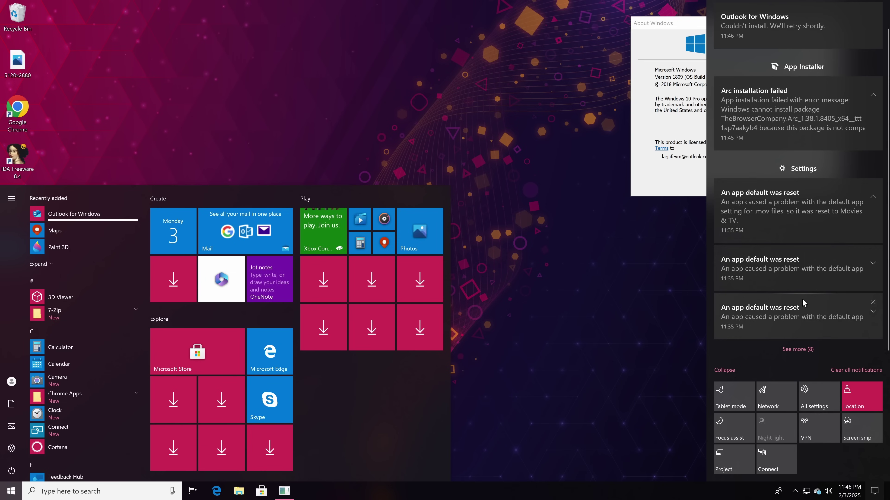
{"action": "left_click", "coordinate": [856, 370]}
{"action": "left_click", "coordinate": [582, 321]}
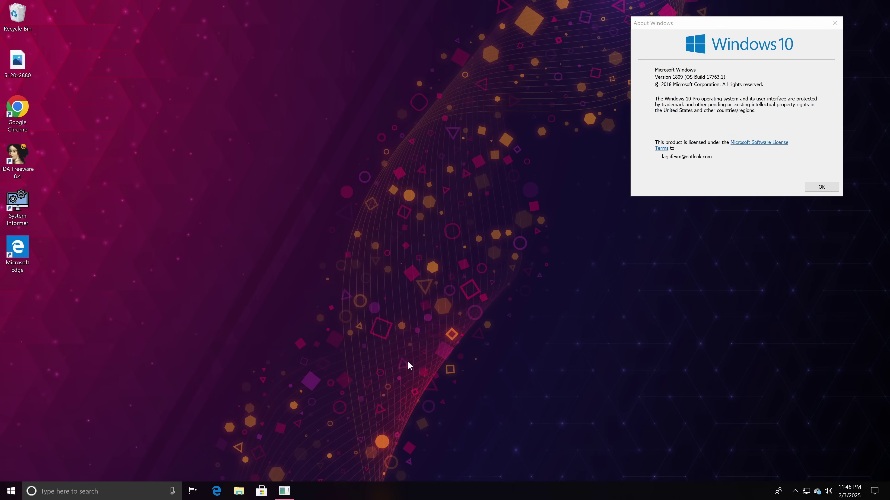
{"action": "left_click", "coordinate": [286, 490]}
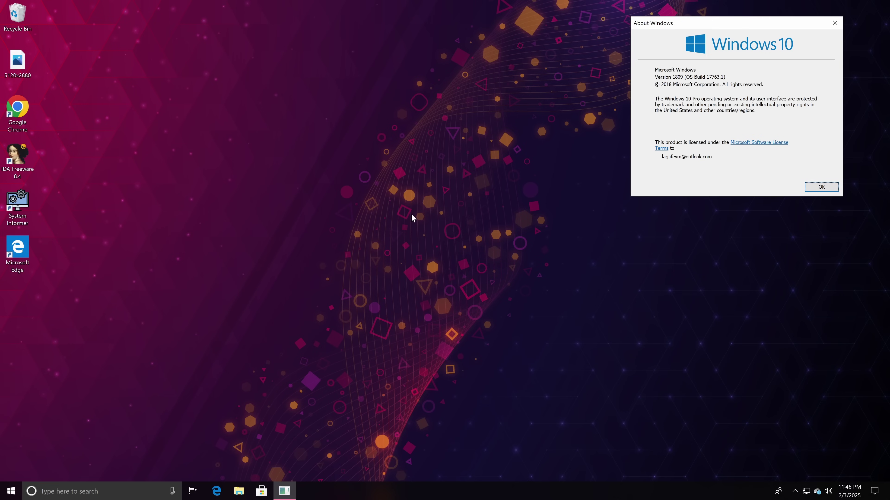
{"action": "left_click", "coordinate": [816, 490]}
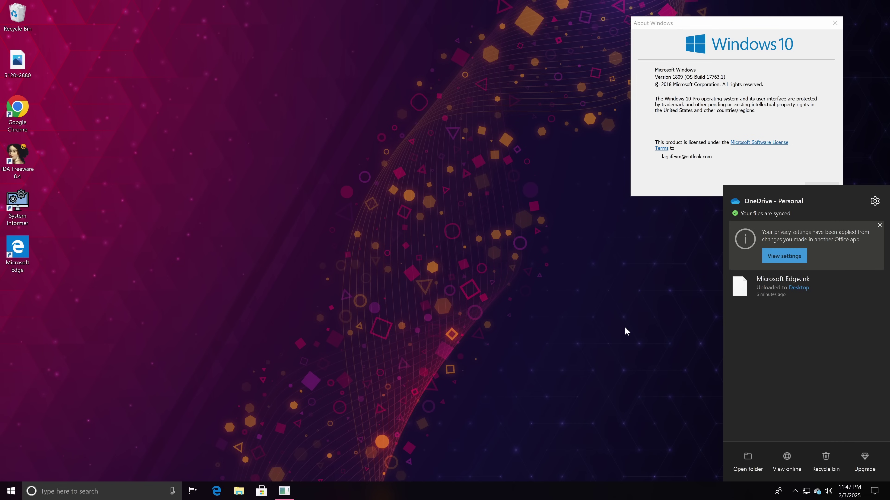
{"action": "left_click", "coordinate": [334, 386]}
Pause Windows updates until 3/10/2025 under Windows Update advanced options.
{"action": "left_click", "coordinate": [10, 491]}
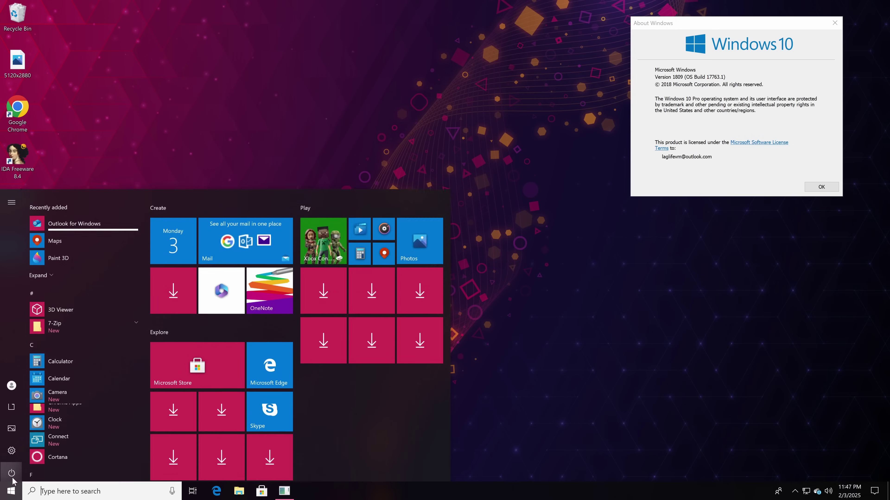
{"action": "left_click", "coordinate": [12, 449]}
{"action": "left_click", "coordinate": [196, 281]}
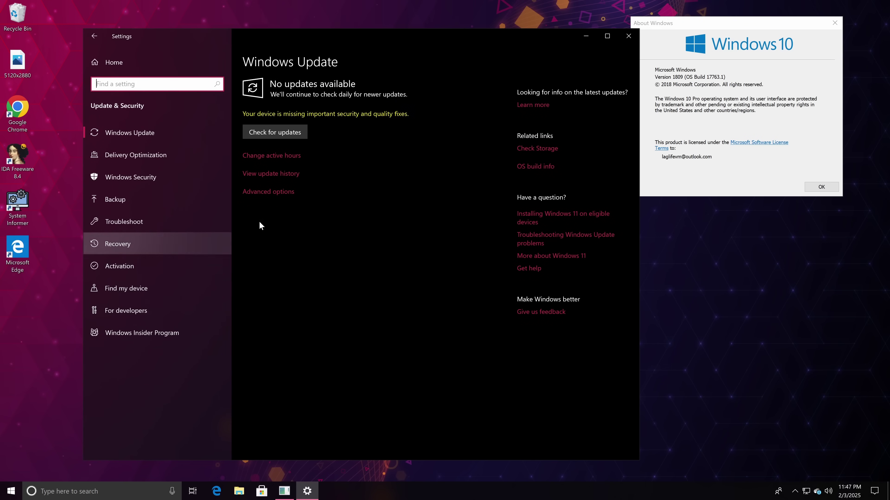
{"action": "left_click", "coordinate": [279, 188]}
{"action": "left_click", "coordinate": [109, 283]}
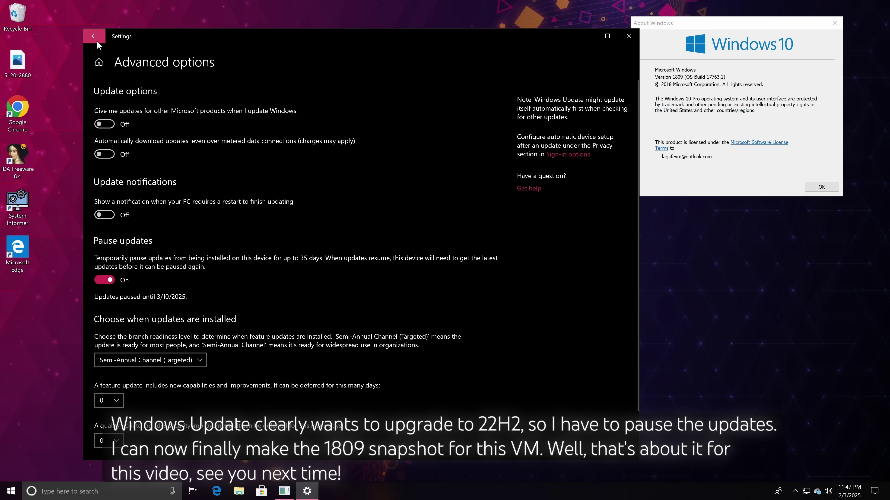
{"action": "left_click", "coordinate": [94, 36]}
Check activation status and installed apps, then close Settings and the About Windows box.
{"action": "left_click", "coordinate": [137, 265]}
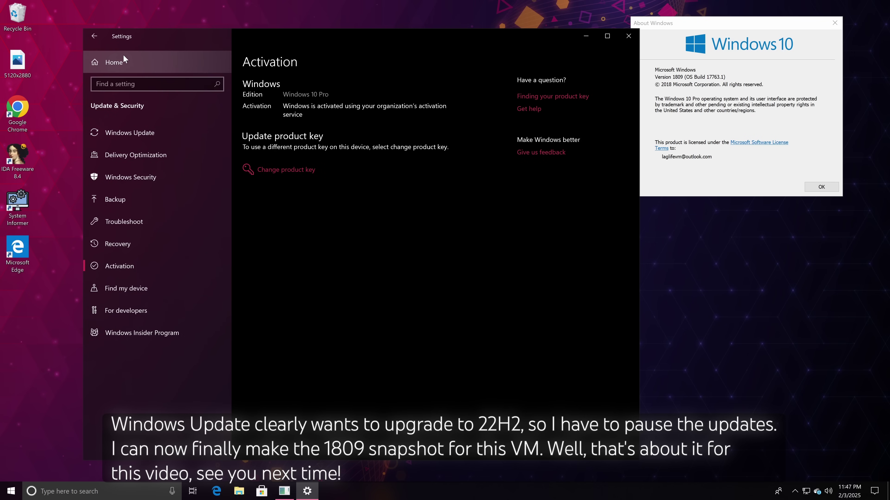
{"action": "left_click", "coordinate": [125, 61]}
{"action": "left_click", "coordinate": [284, 193]}
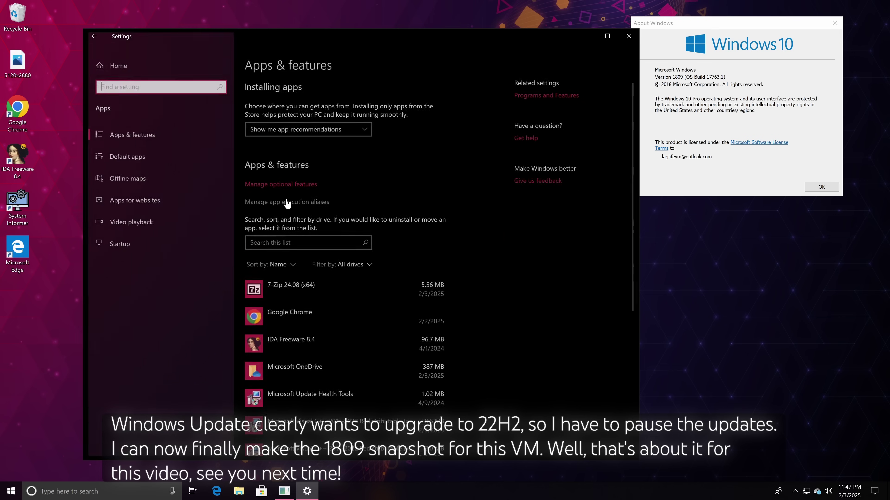
{"action": "scroll", "coordinate": [308, 175], "scroll_direction": "down", "scroll_amount": 5}
{"action": "left_click", "coordinate": [628, 36]}
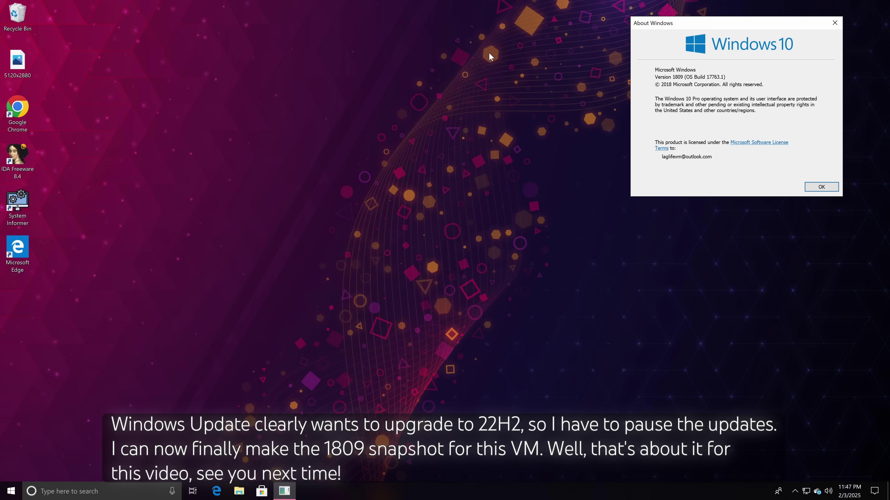
{"action": "left_click", "coordinate": [828, 188]}
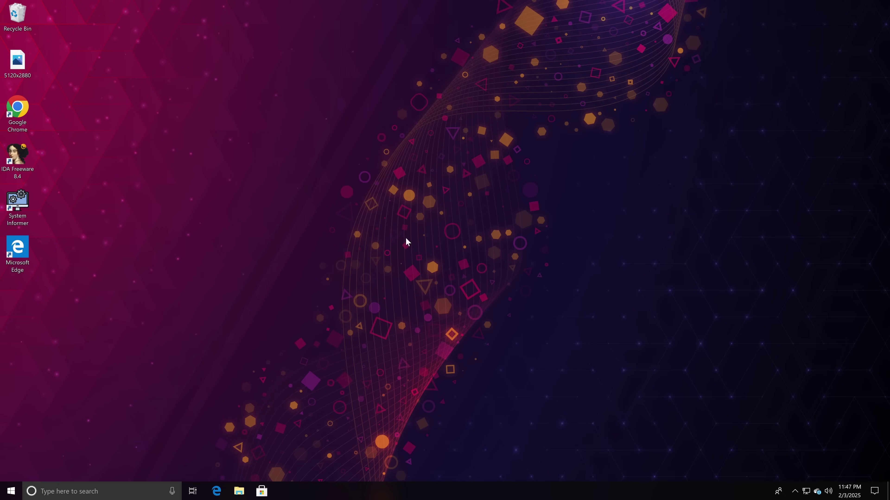
Shut down the Windows guest from the Start menu power options.
{"action": "left_click", "coordinate": [13, 490]}
{"action": "left_click", "coordinate": [12, 471]}
{"action": "left_click", "coordinate": [30, 433]}
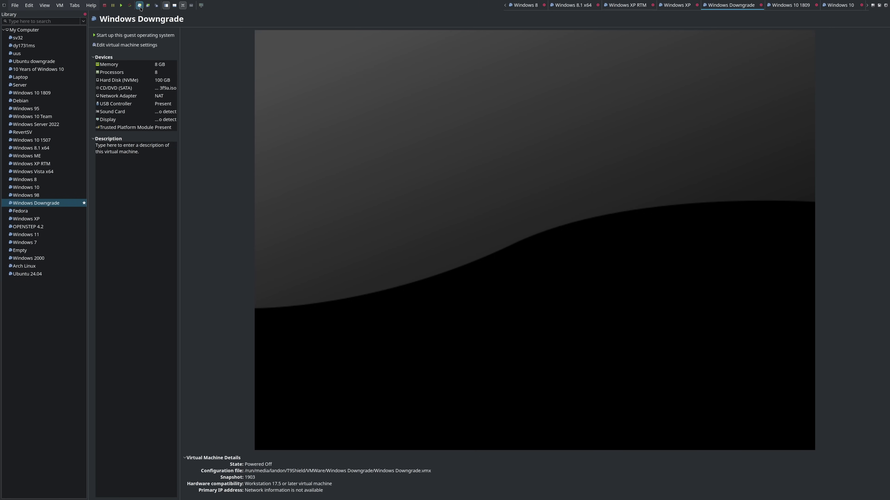
Take a VMware snapshot of the VM named '1809'.
{"action": "left_click", "coordinate": [139, 5]}
{"action": "type", "text": "1809"}
{"action": "key", "text": "Return"}
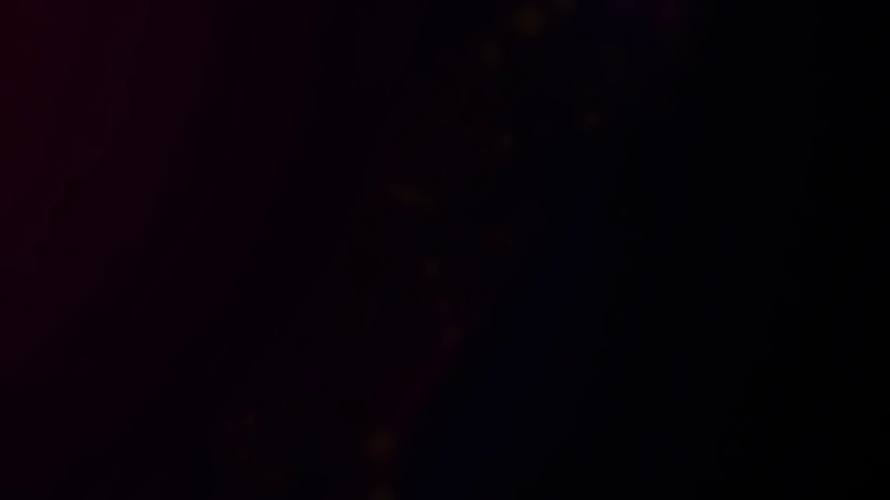